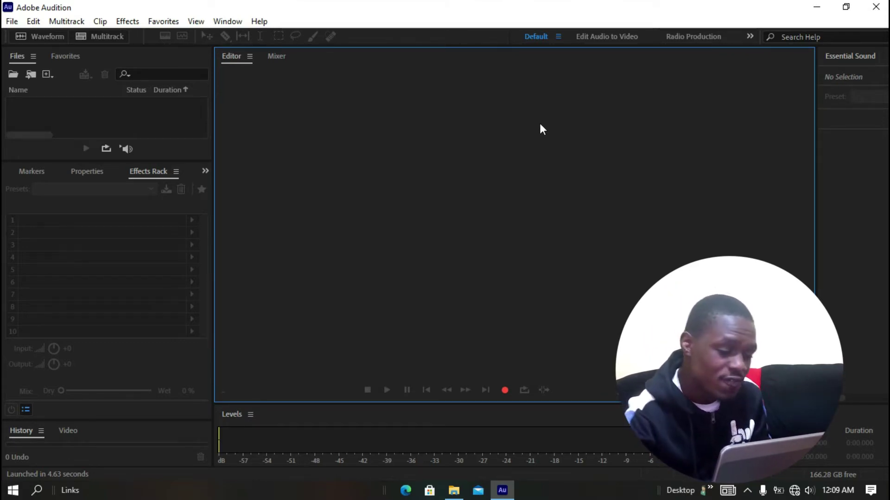
Step: Create a new multitrack session named "video sample" in the Downloads folder
click(11, 22)
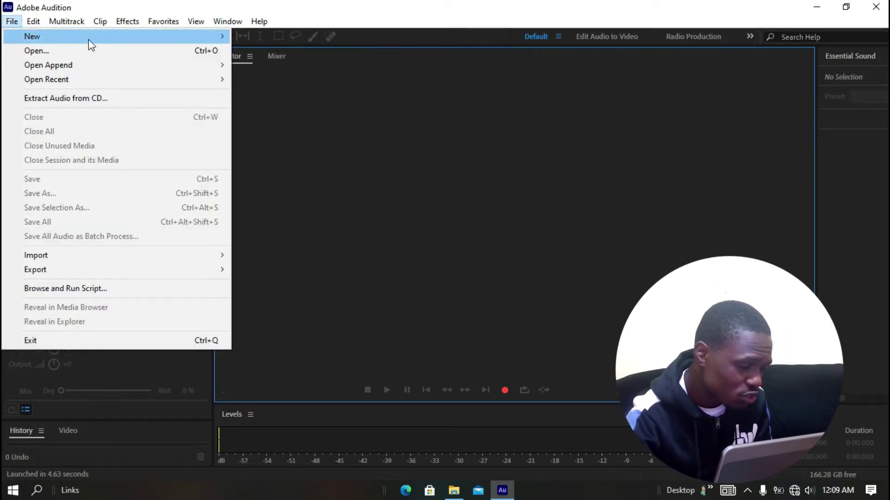
mouse_move(168, 36)
click(273, 36)
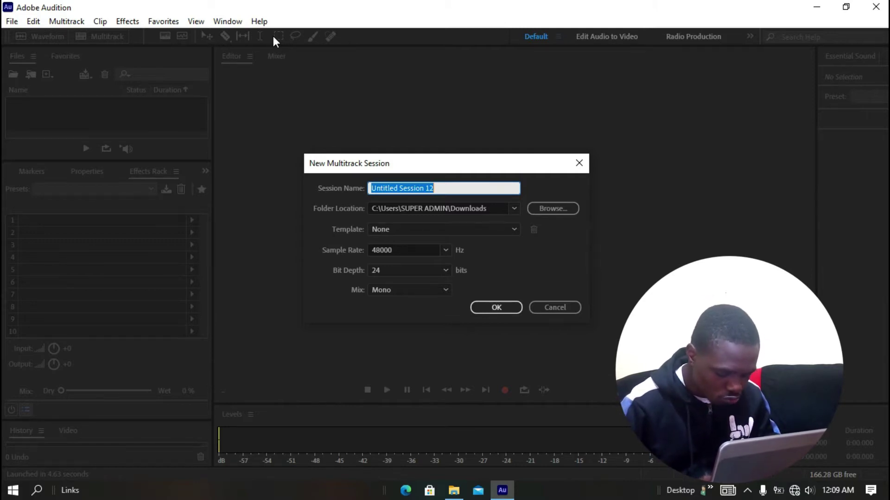
text(video sa)
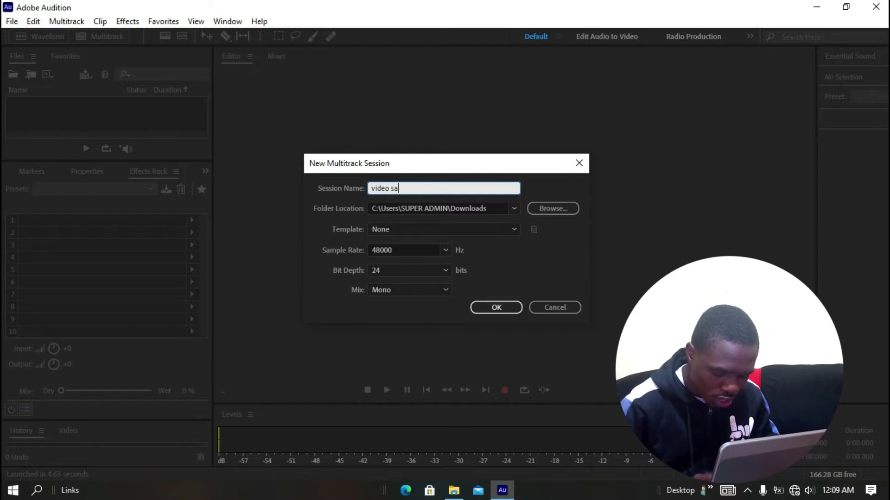
text(pml)
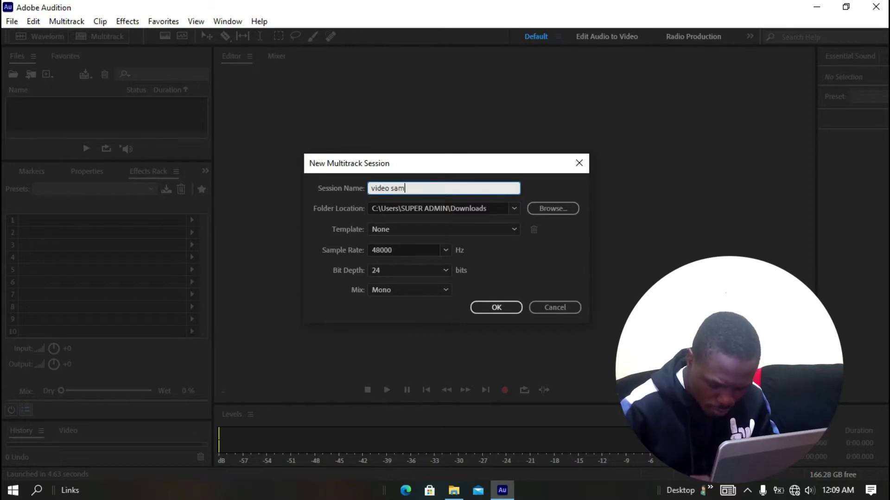
text(e)
key(Return)
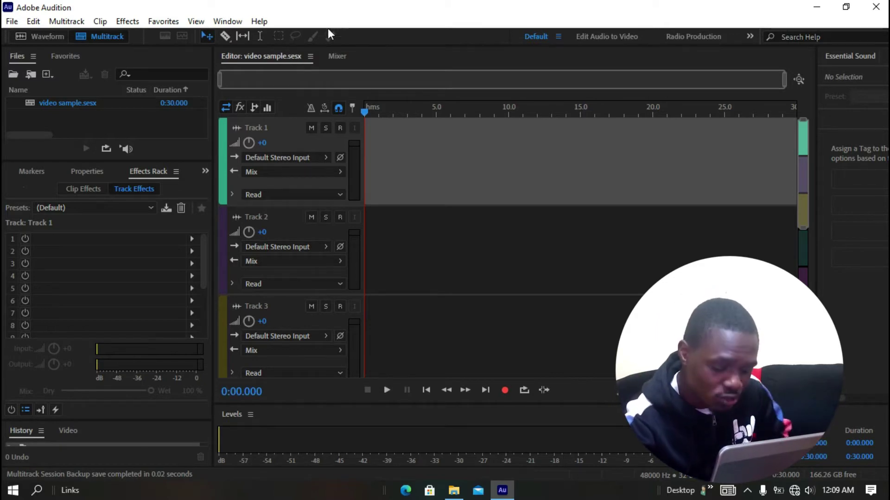
Step: Bring the "OnlyMP3.net - Movement" trap beat from the Music folder into Track 1 and align the clip with the session start
click(454, 490)
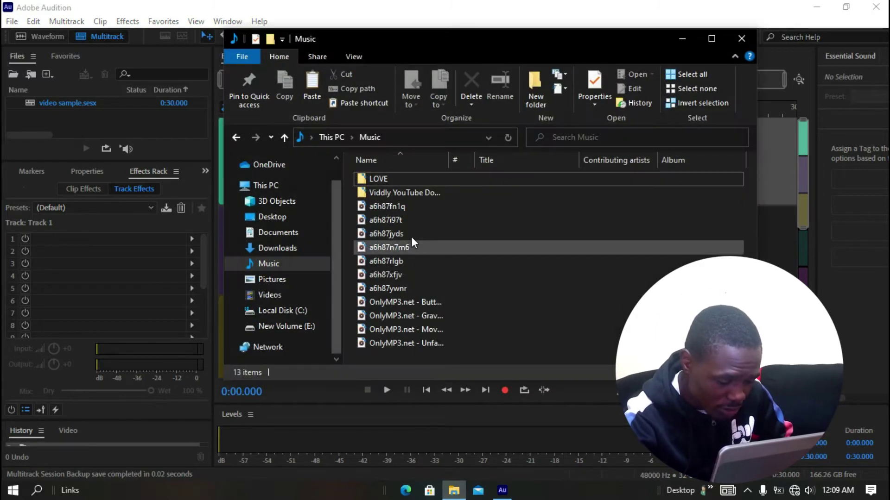
click(445, 331)
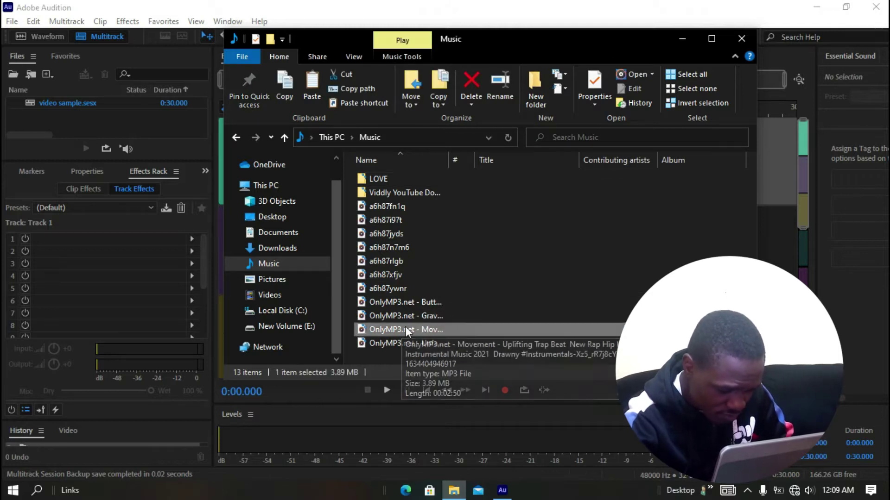
drag(405, 328, 375, 183)
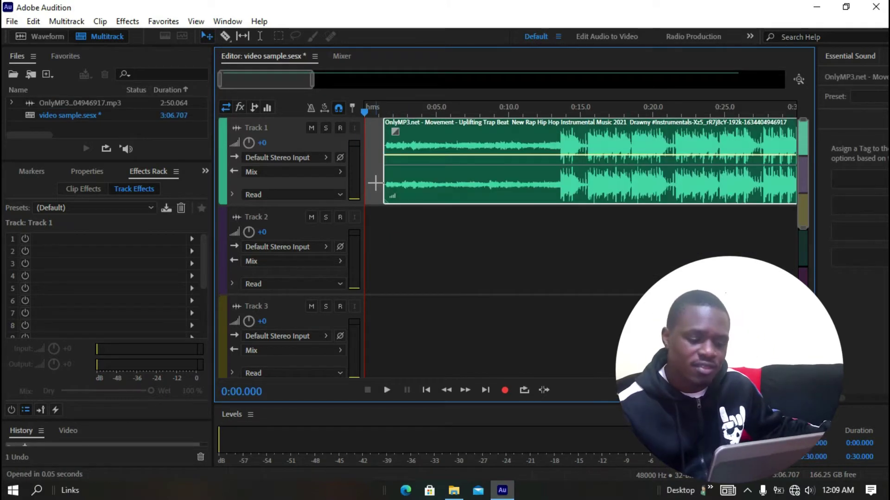
drag(431, 185, 376, 195)
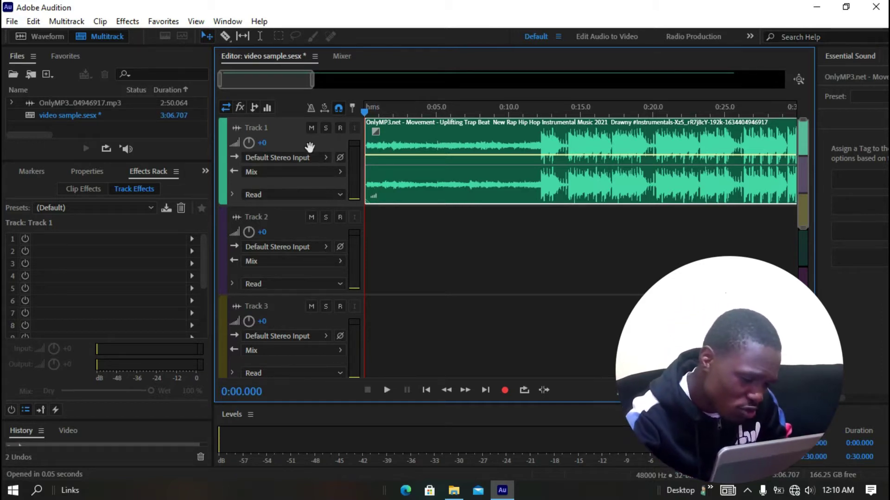
click(274, 129)
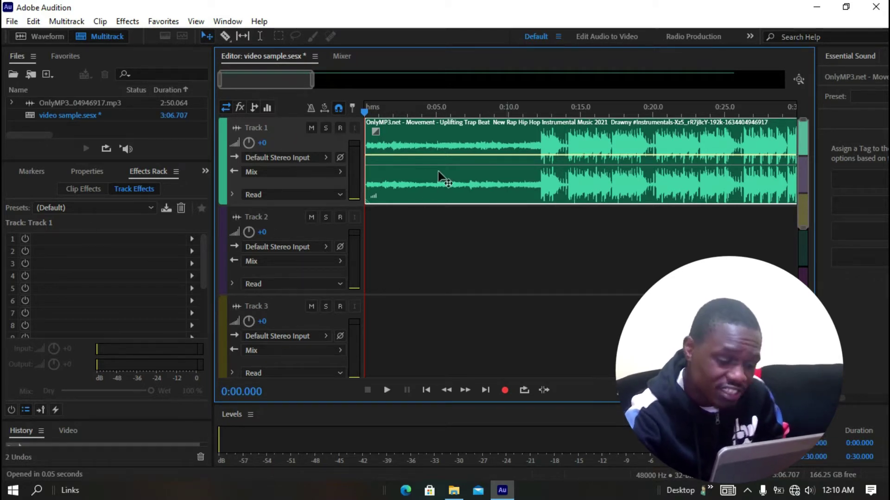
Step: Set Track 2's input to the mono source "[02M] Microphone (2- High Definition Audio Device)"
scroll(449, 216, down, 2)
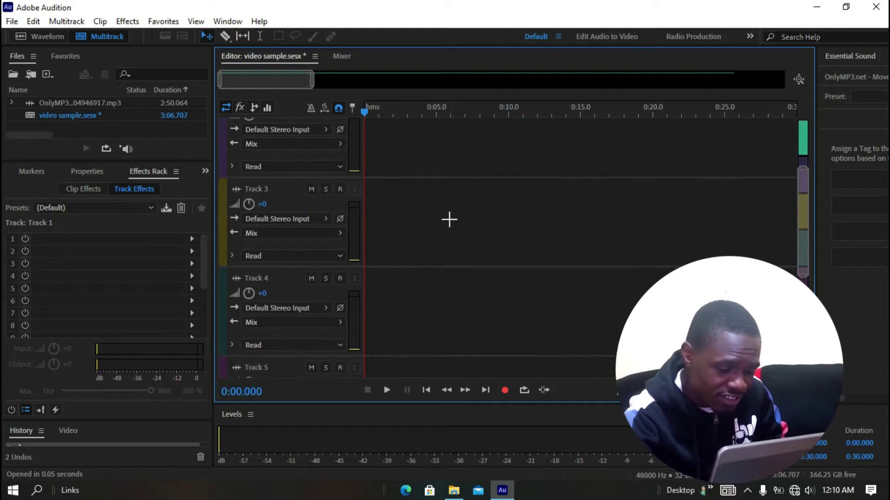
scroll(448, 219, up, 2)
scroll(448, 219, down, 4)
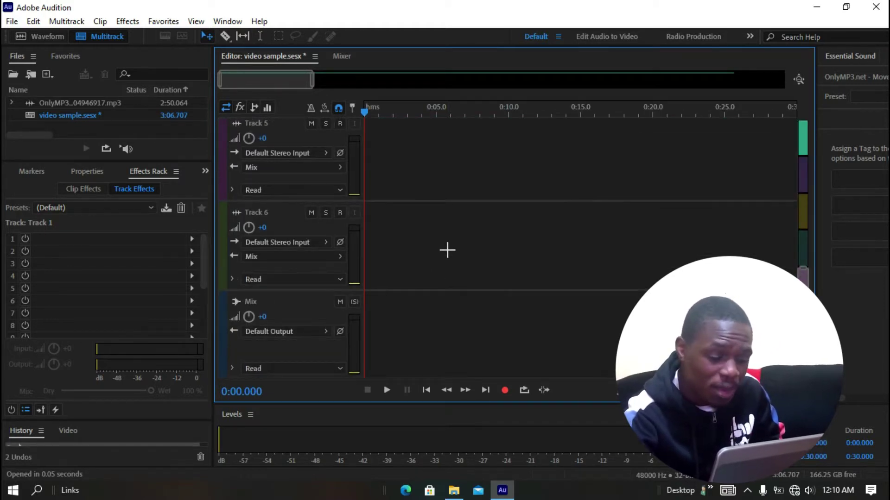
scroll(447, 250, up, 4)
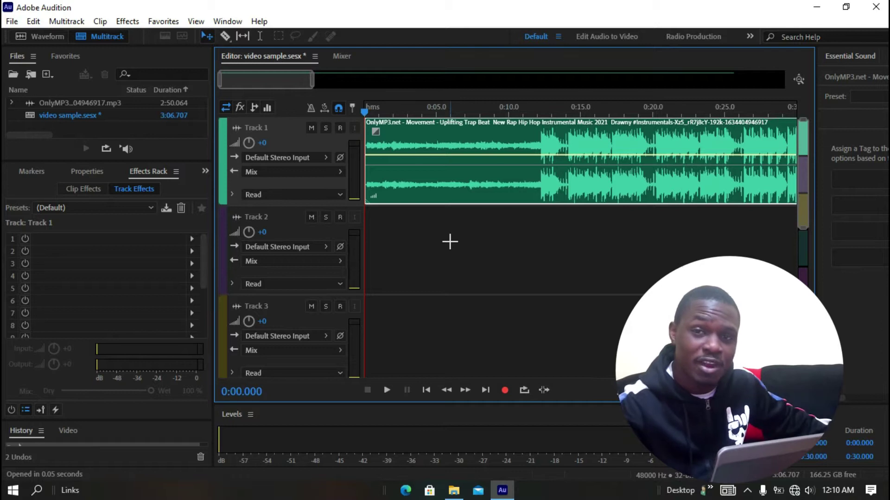
click(450, 253)
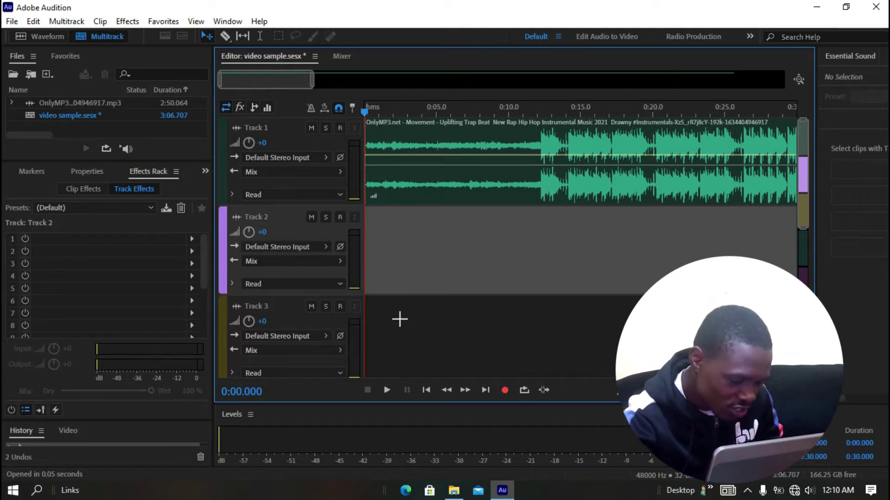
click(326, 248)
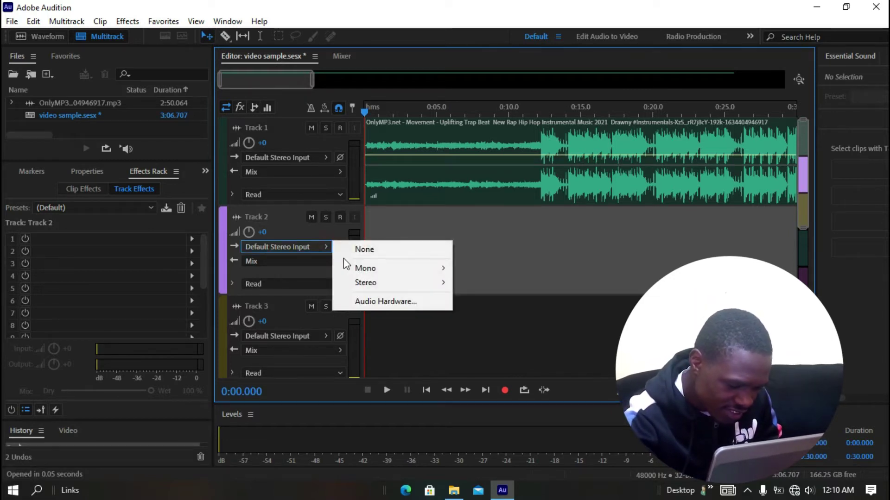
mouse_move(417, 268)
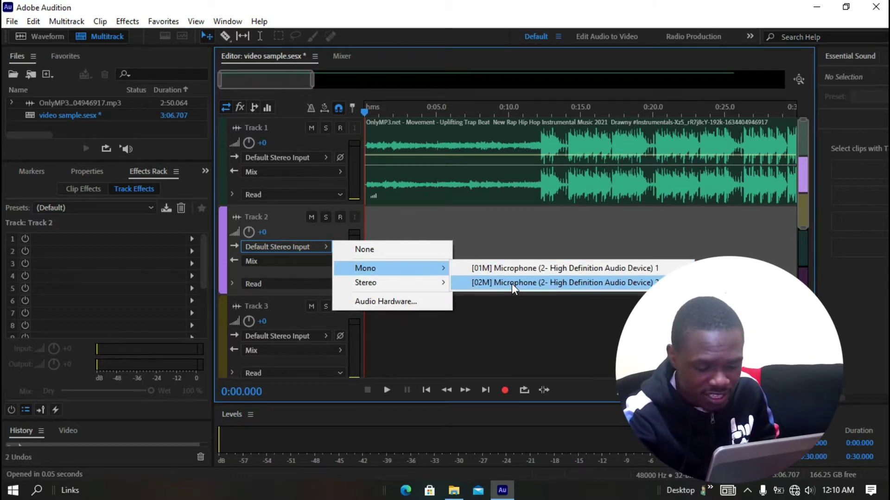
click(539, 283)
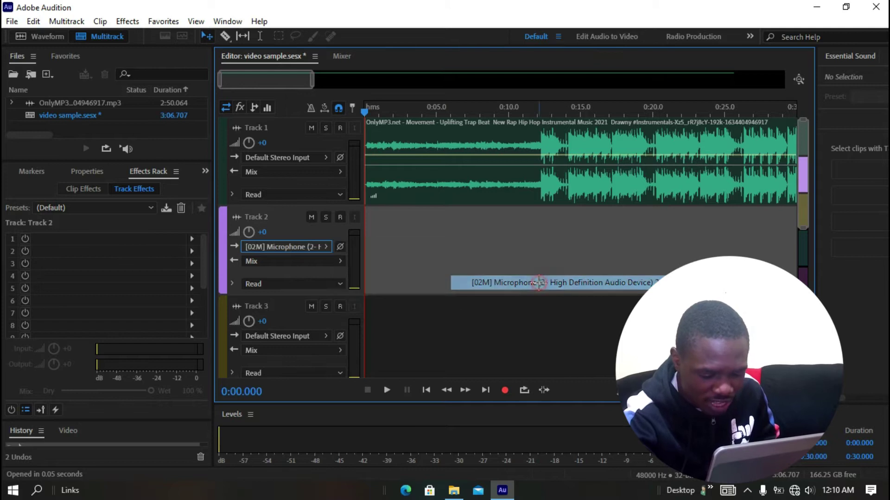
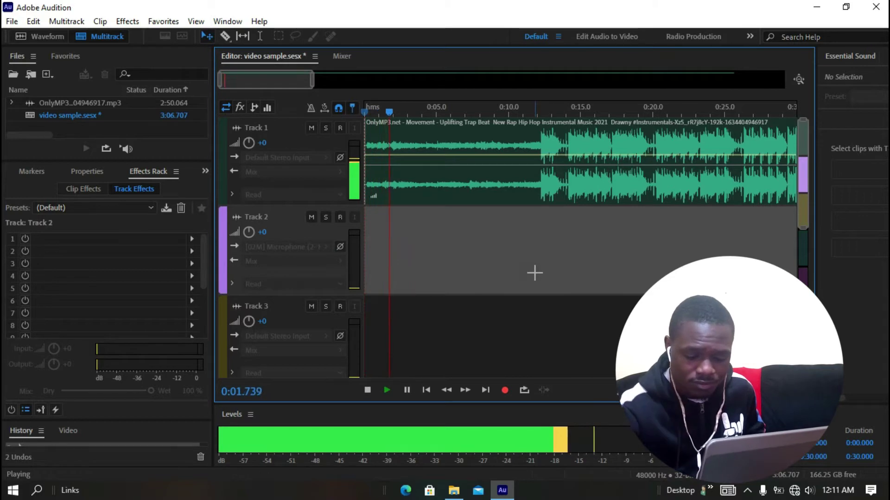
Step: Set the system playback volume to 67 while the beat is playing
click(810, 492)
drag(747, 464, 800, 460)
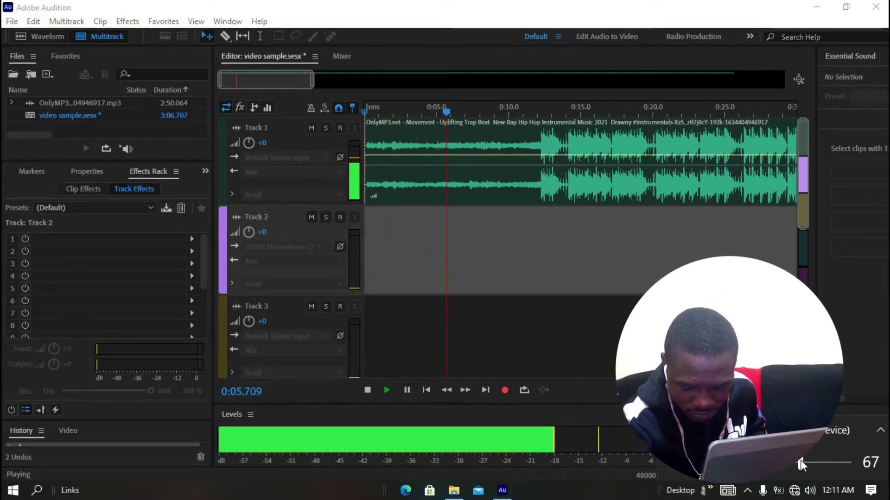
click(800, 475)
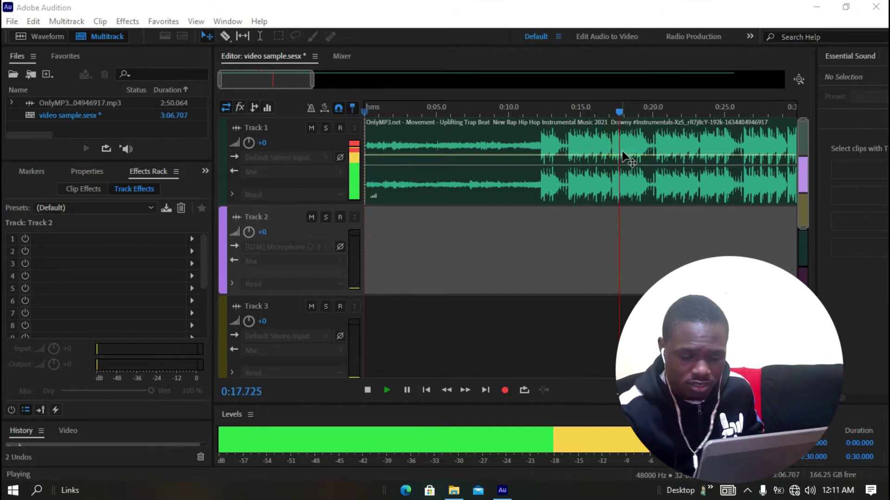
Step: Replay the beat from about 0:16, then stop playback and return the playhead to 0:00.000
click(594, 112)
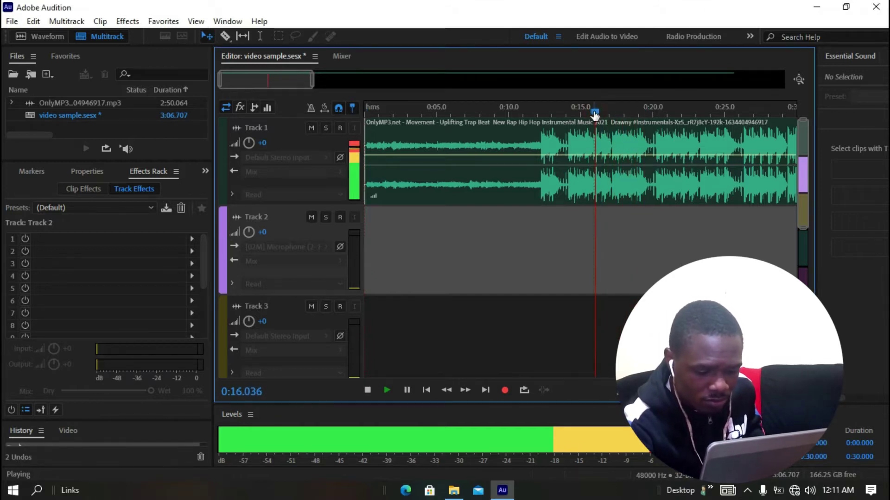
key(space)
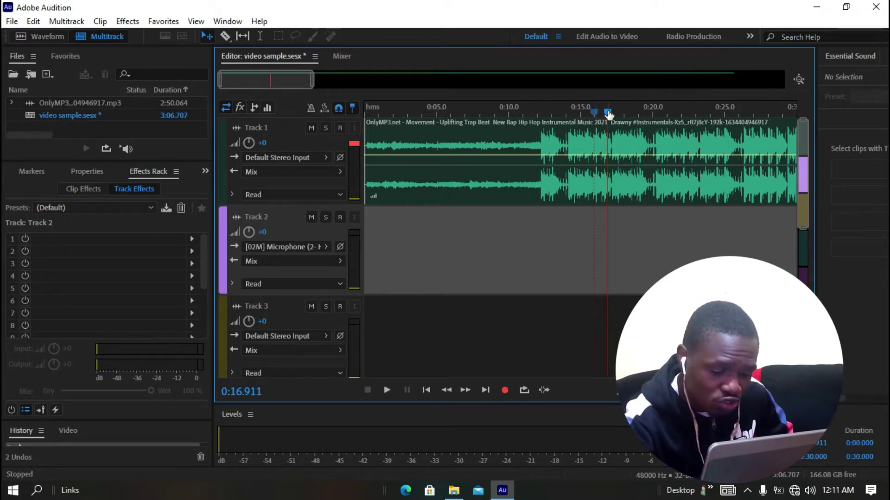
drag(602, 111, 365, 112)
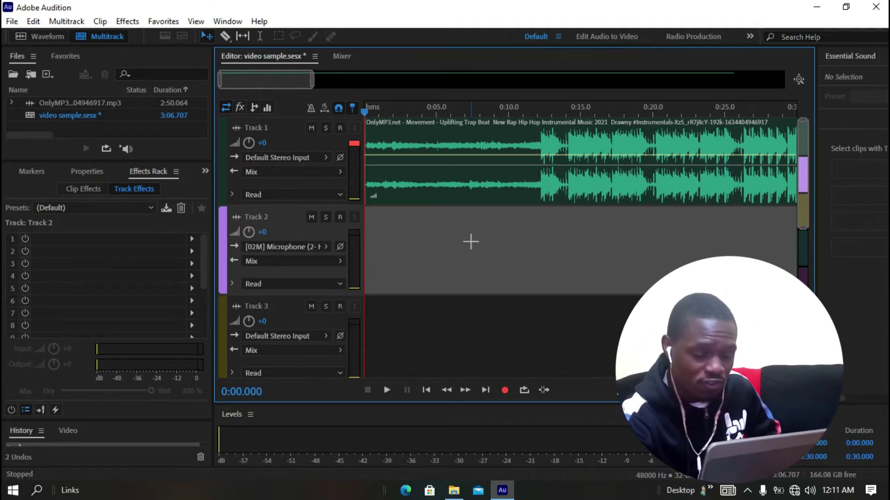
Step: Add the Antares Auto-Tune Access VST effect to slot 1 of Track 2's track effects and close its window
scroll(392, 233, down, 1)
scroll(417, 242, up, 1)
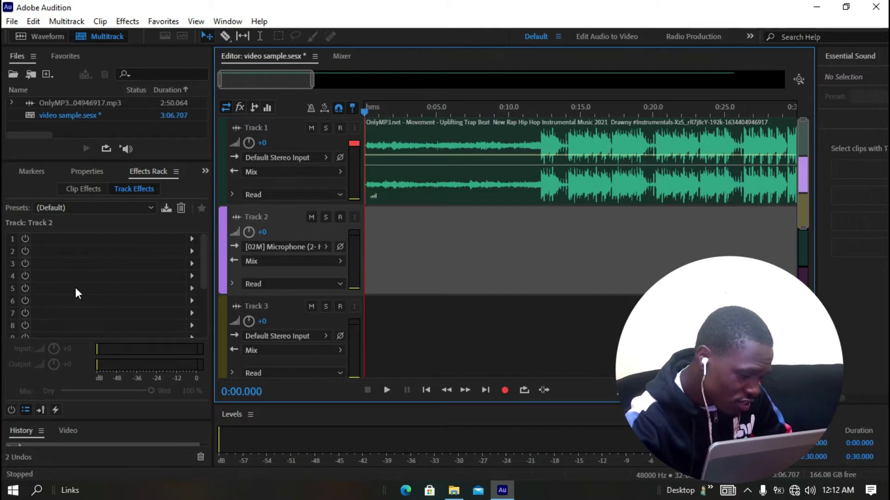
scroll(102, 269, down, 1)
scroll(102, 273, up, 1)
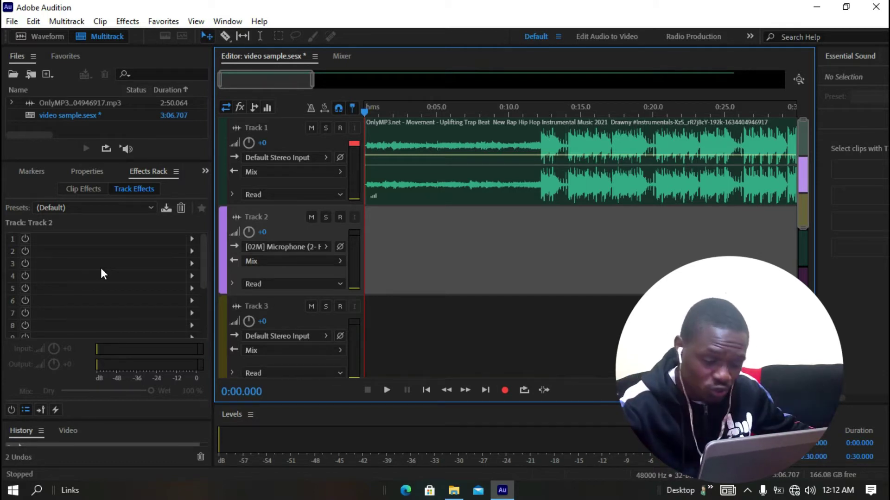
click(191, 239)
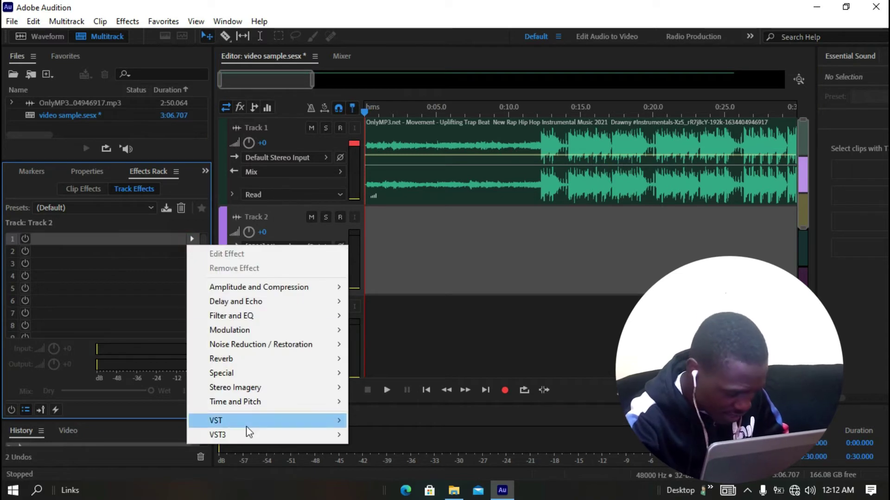
mouse_move(259, 420)
mouse_move(393, 423)
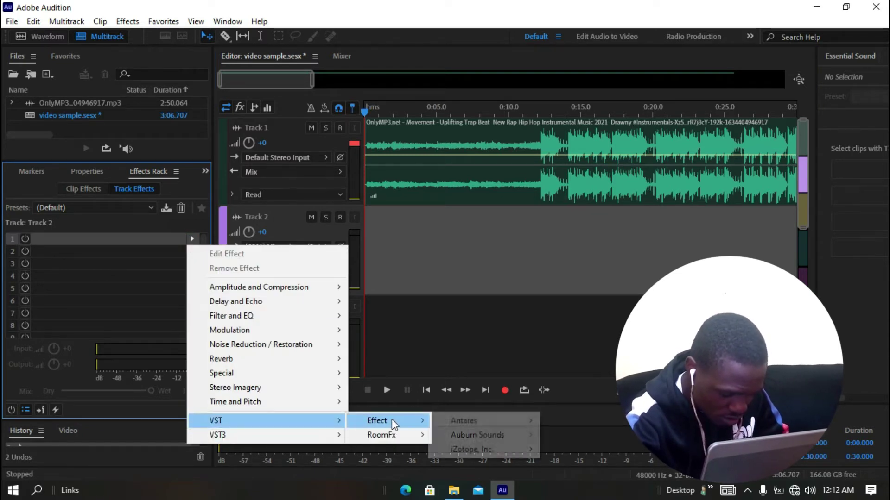
mouse_move(515, 420)
click(576, 420)
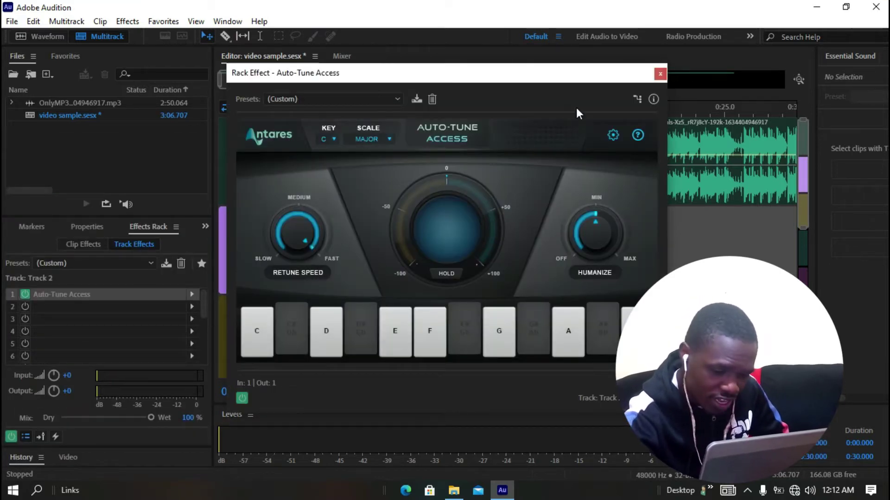
click(660, 75)
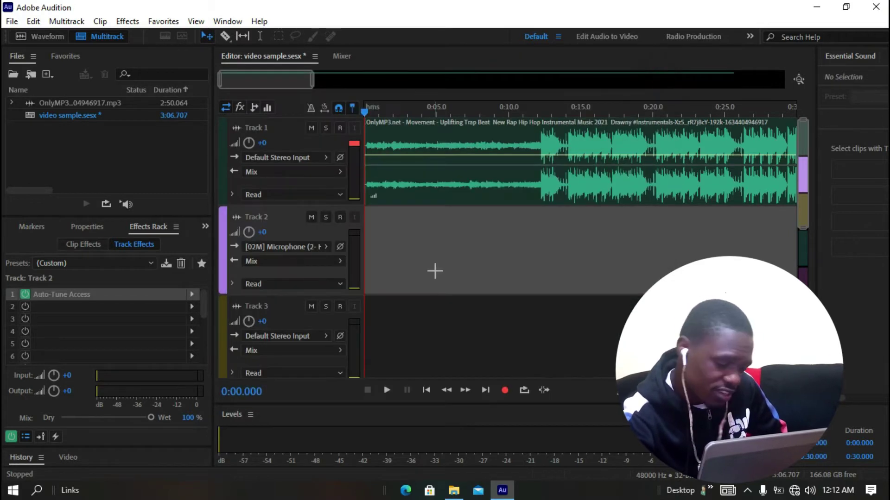
Step: Arm Track 2 for recording and record about 49 seconds of vocals over the beat
click(340, 217)
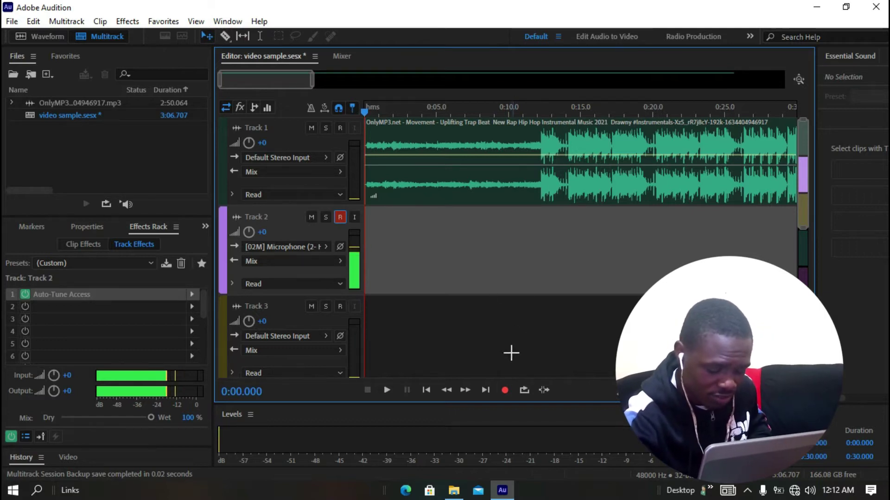
click(505, 389)
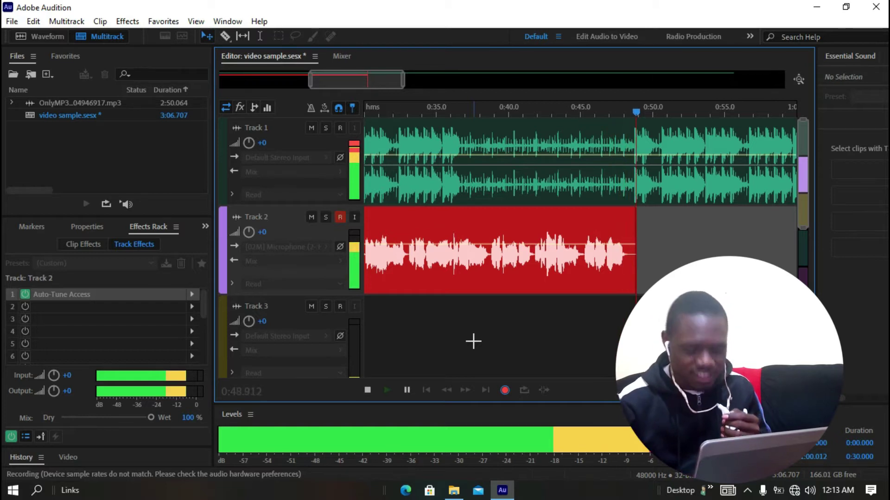
key(space)
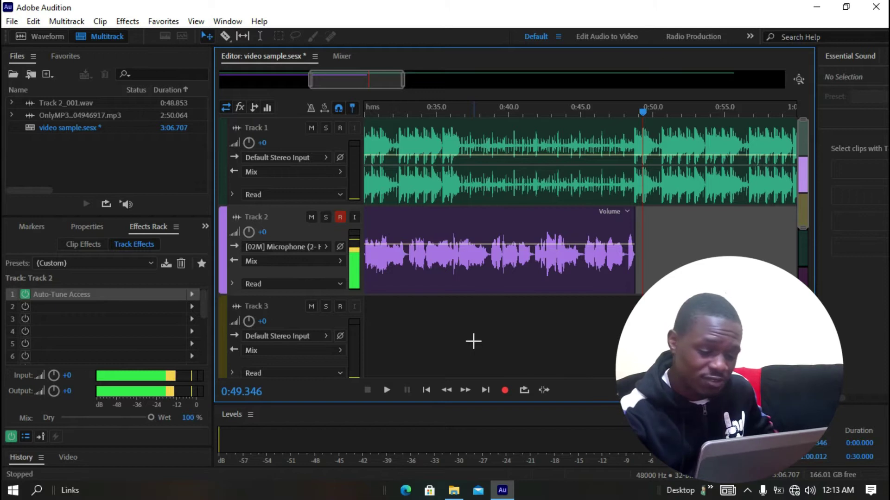
Step: Return the playhead to the session start and play back the recorded vocals with the beat
drag(353, 78, 218, 86)
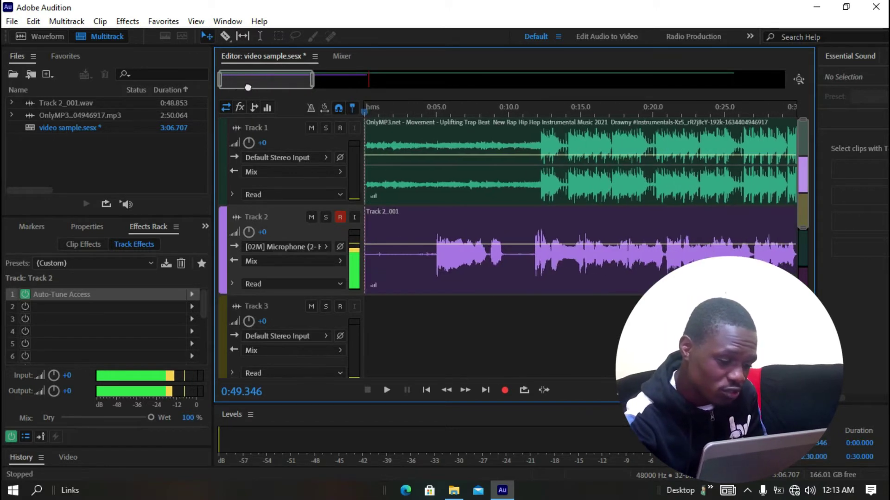
click(374, 112)
drag(373, 112, 324, 114)
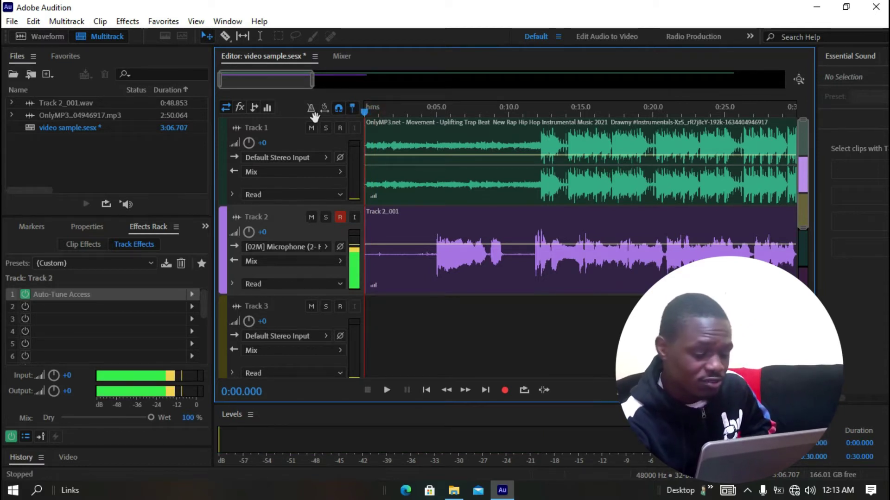
key(space)
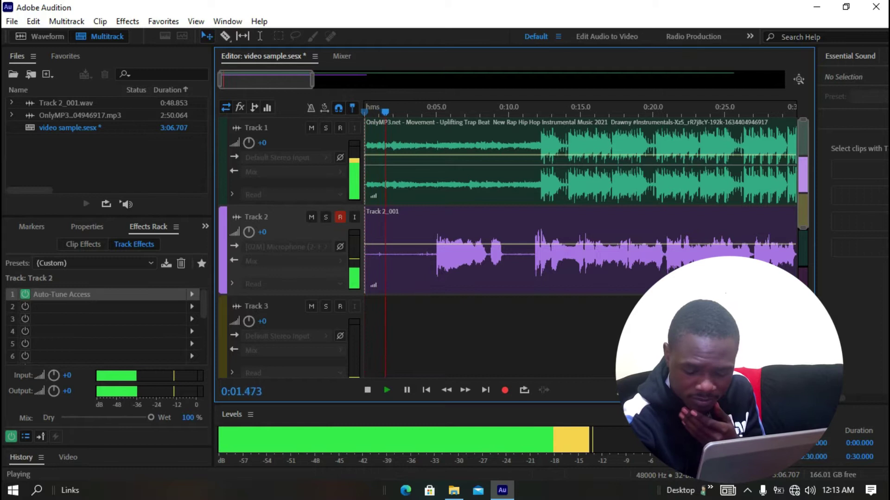
Step: Adjust the system volume while the vocals and beat play, then replay from about 0:11.3 and stop playback
click(810, 491)
drag(802, 462, 858, 460)
click(610, 372)
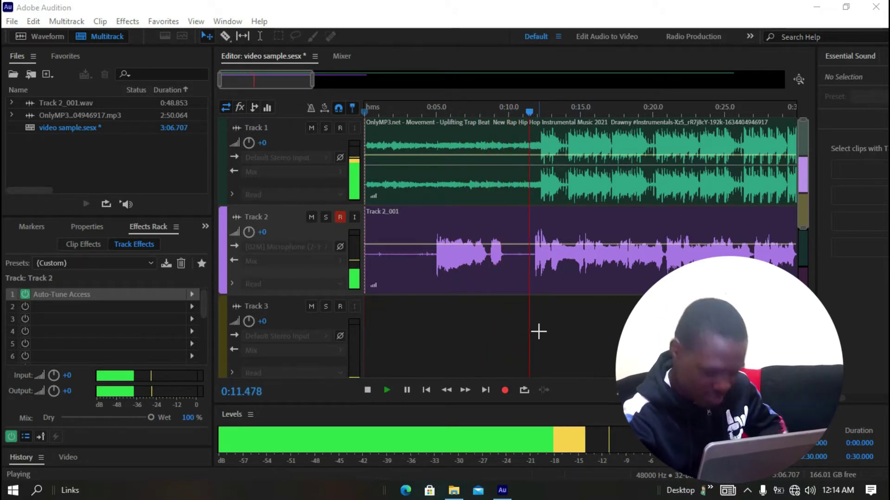
click(528, 112)
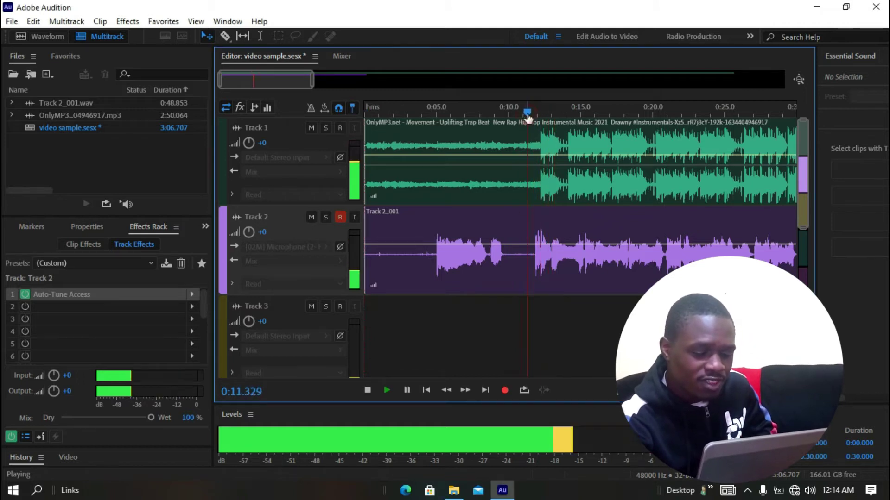
key(space)
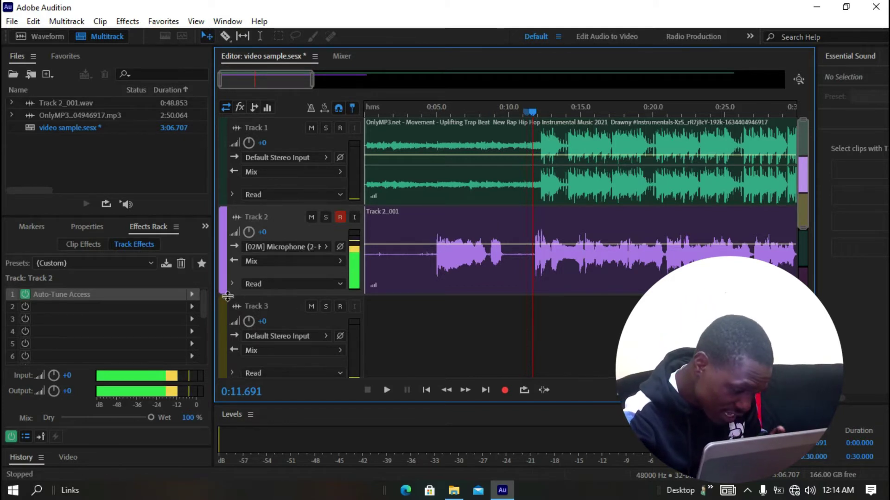
Step: Reload the Antares Auto-Tune Access VST effect in slot 1 of Track 2 with its key set to G
click(192, 294)
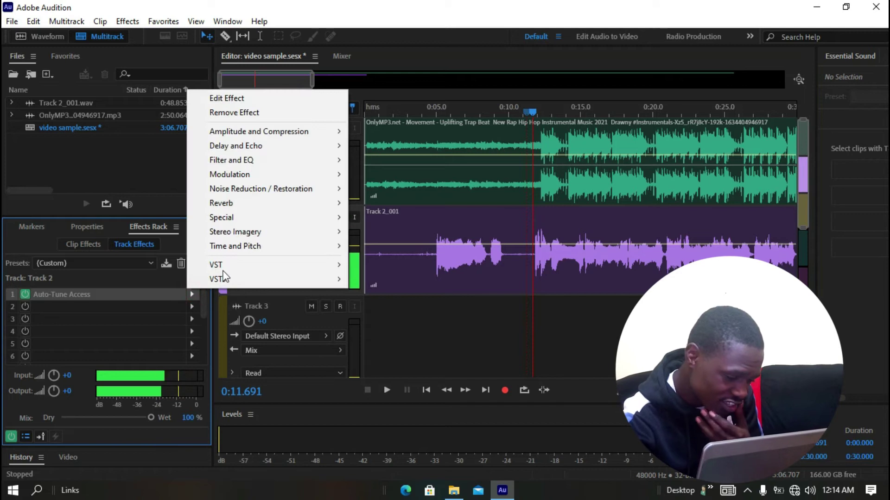
mouse_move(330, 262)
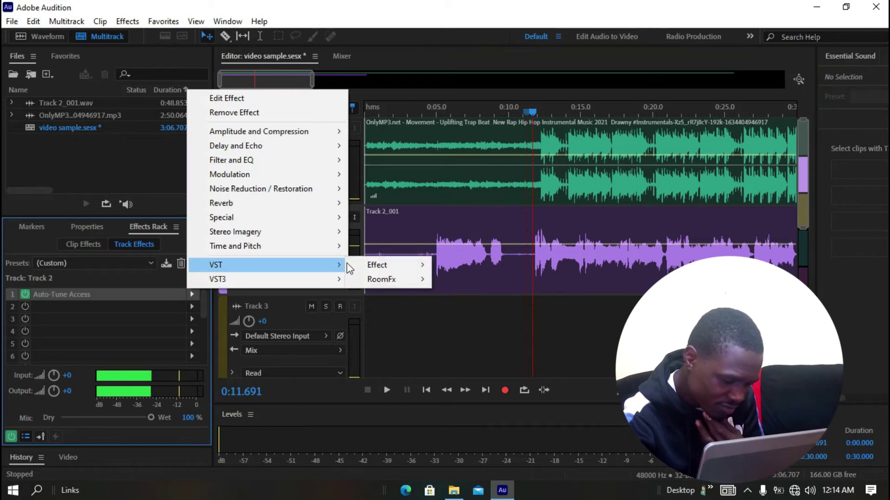
mouse_move(403, 263)
mouse_move(457, 269)
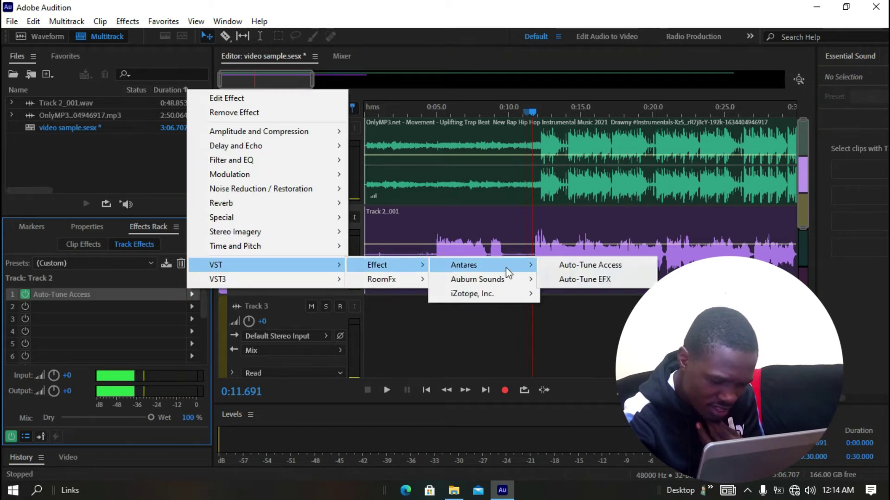
click(581, 265)
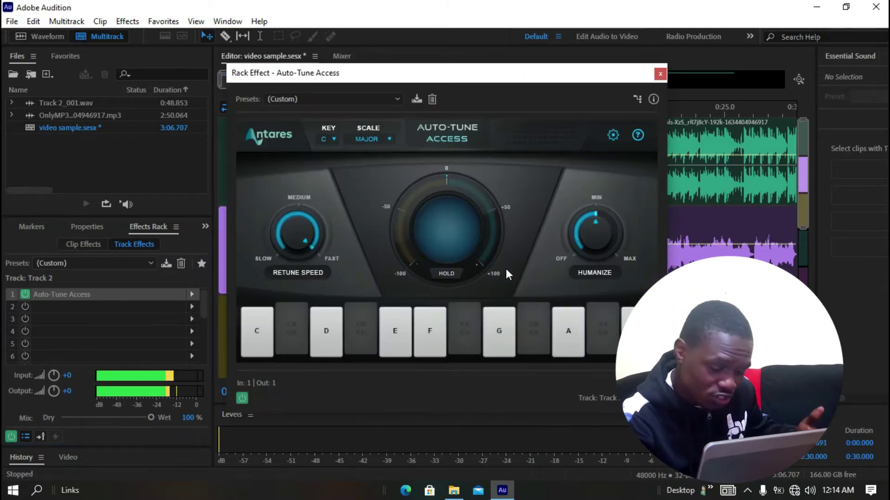
click(332, 138)
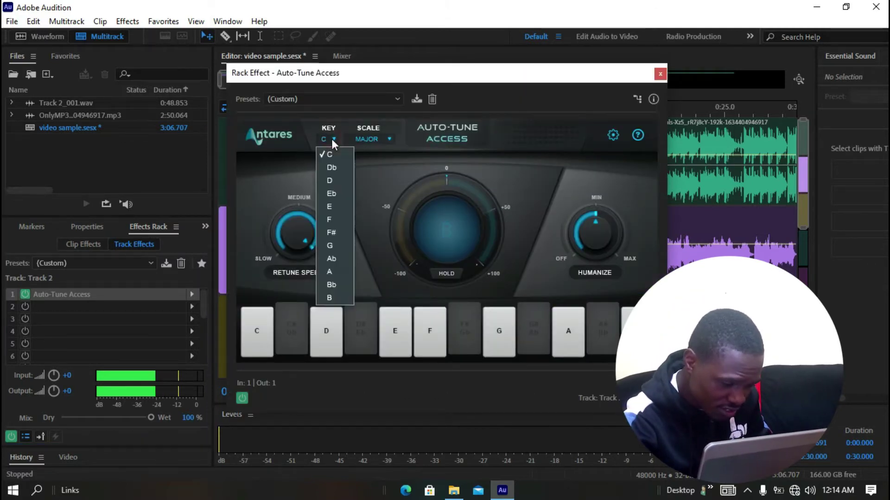
click(330, 246)
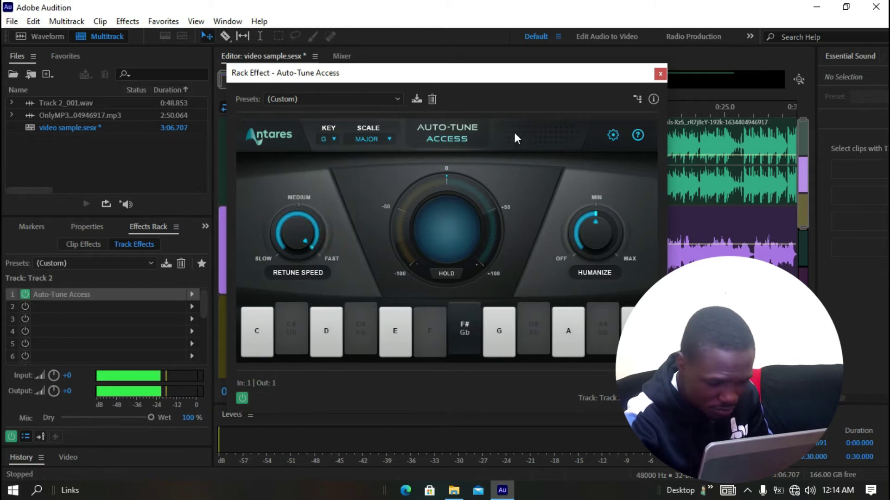
click(660, 74)
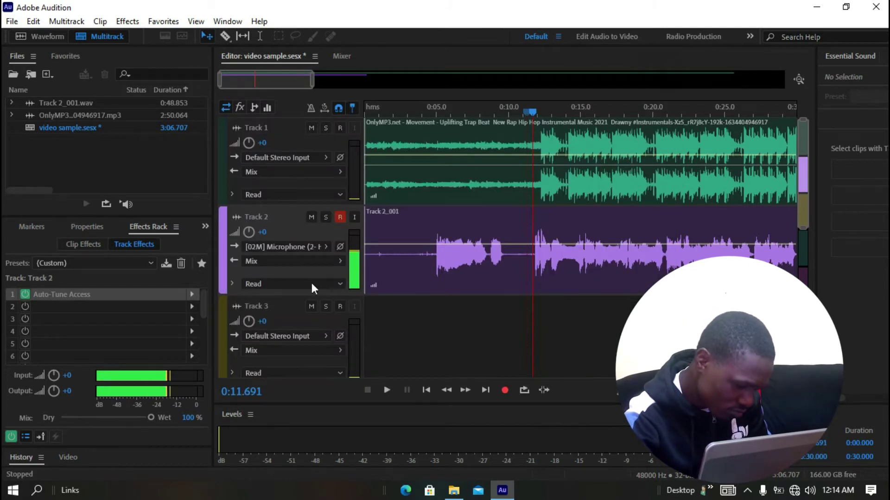
Step: Add the Auto-Key VST3 effect to slot 1 of Track 1's track effects
click(432, 175)
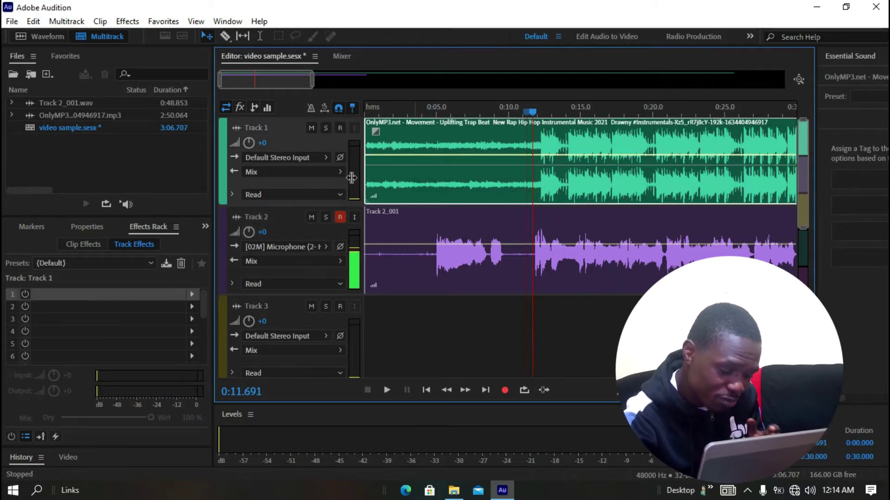
click(192, 294)
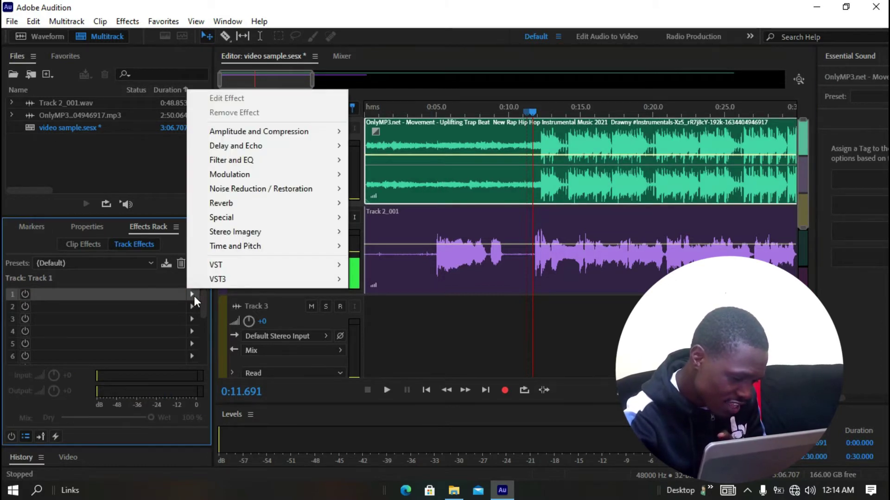
mouse_move(341, 271)
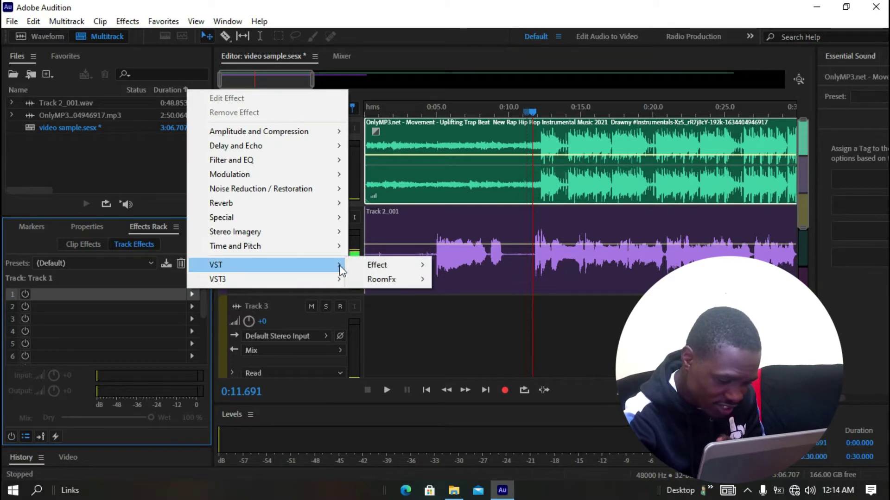
mouse_move(407, 266)
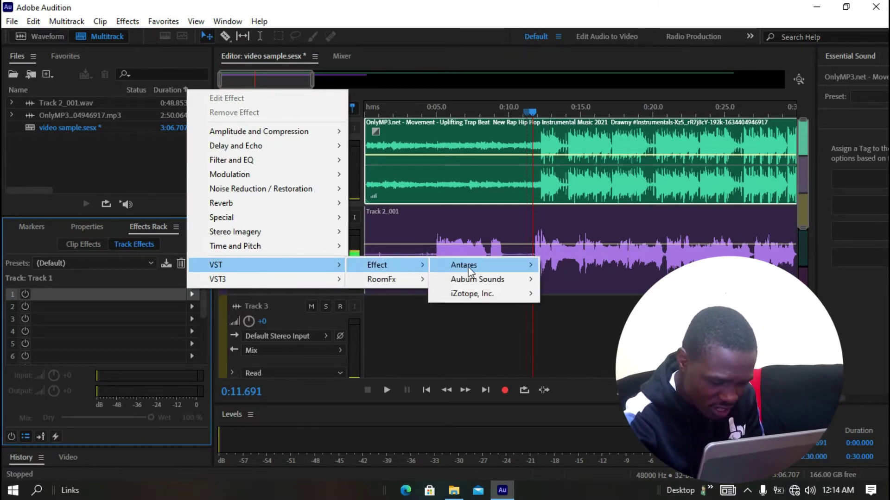
mouse_move(492, 272)
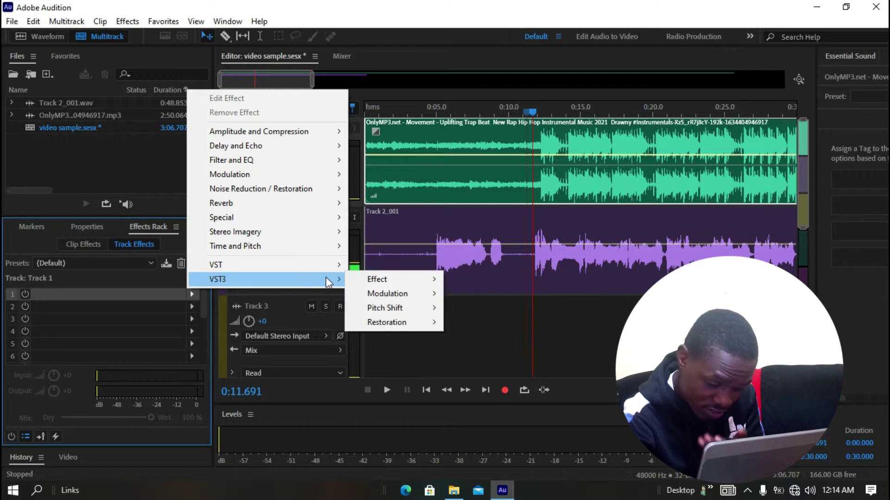
mouse_move(517, 281)
click(579, 280)
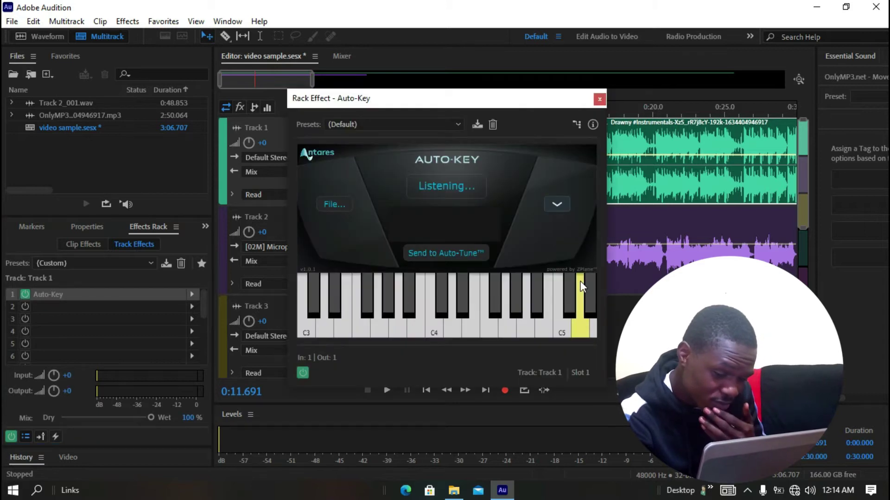
Step: Detect the beat's key by playing it through Auto-Key with Track 2 muted, then close Auto-Key and unmute Track 2
drag(347, 102, 540, 210)
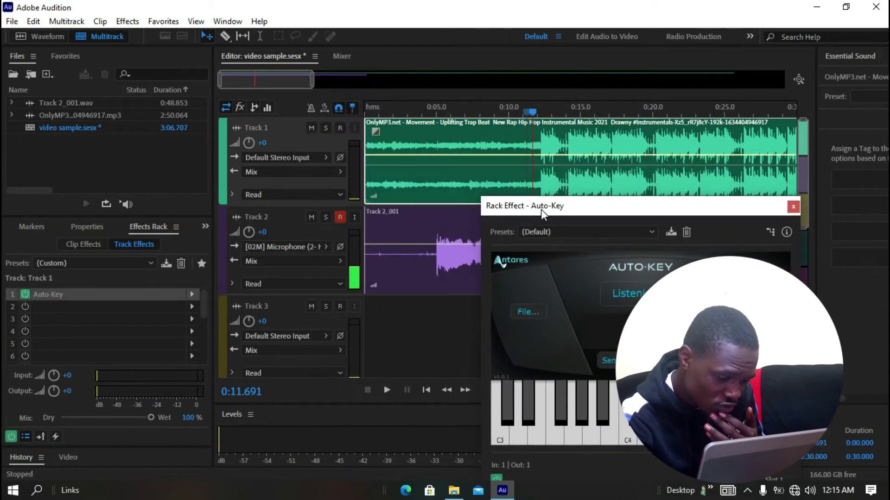
click(311, 218)
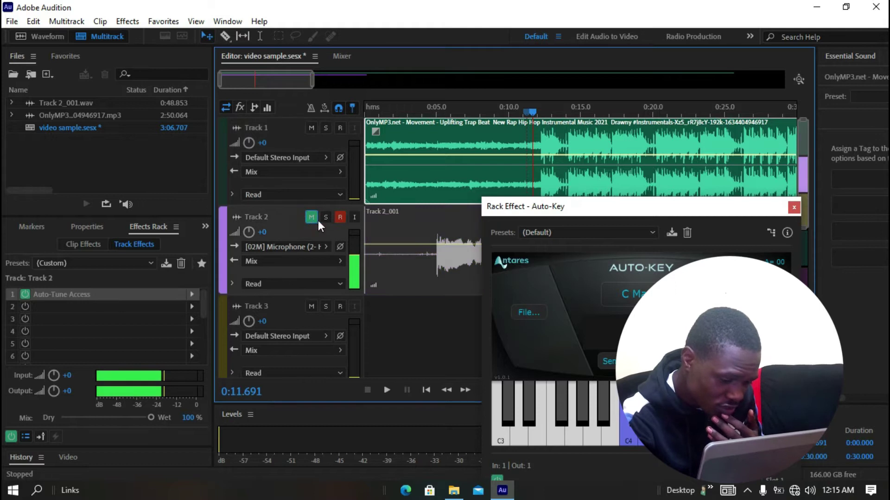
drag(558, 206, 321, 147)
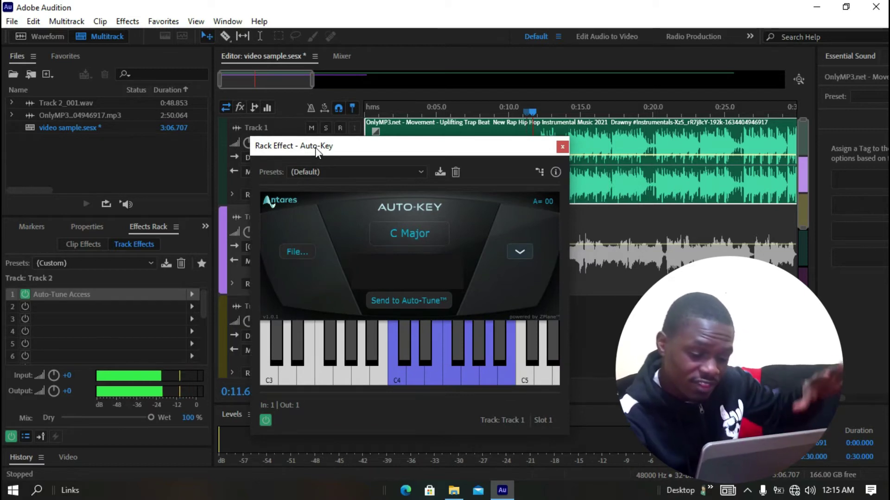
key(space)
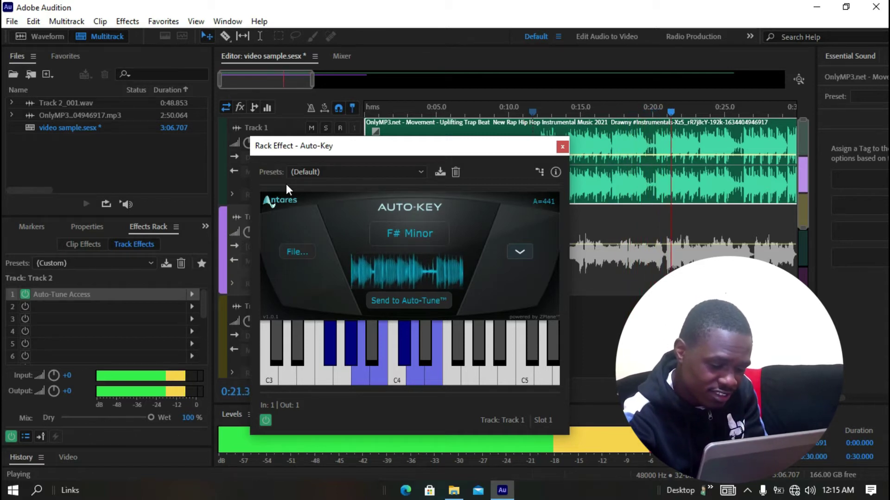
key(space)
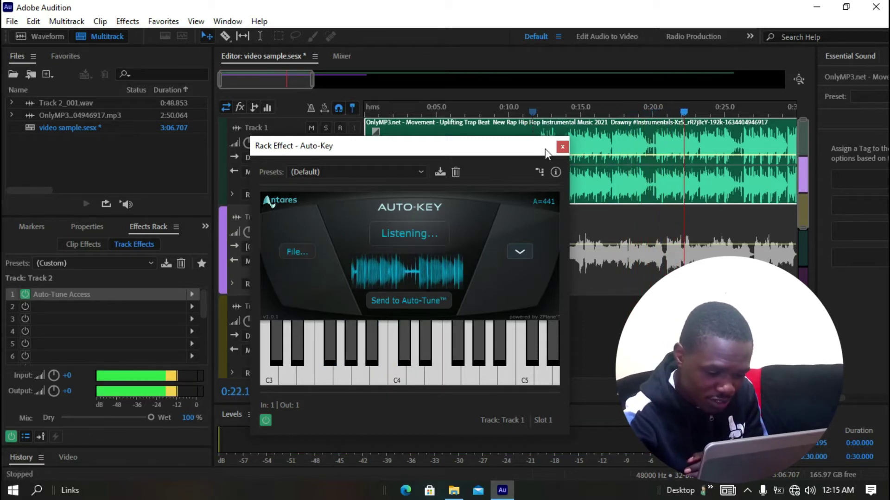
click(562, 147)
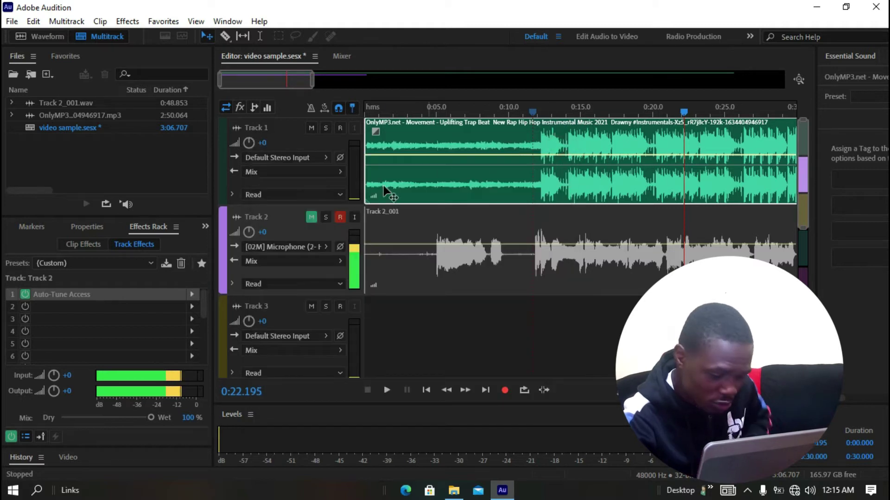
click(312, 218)
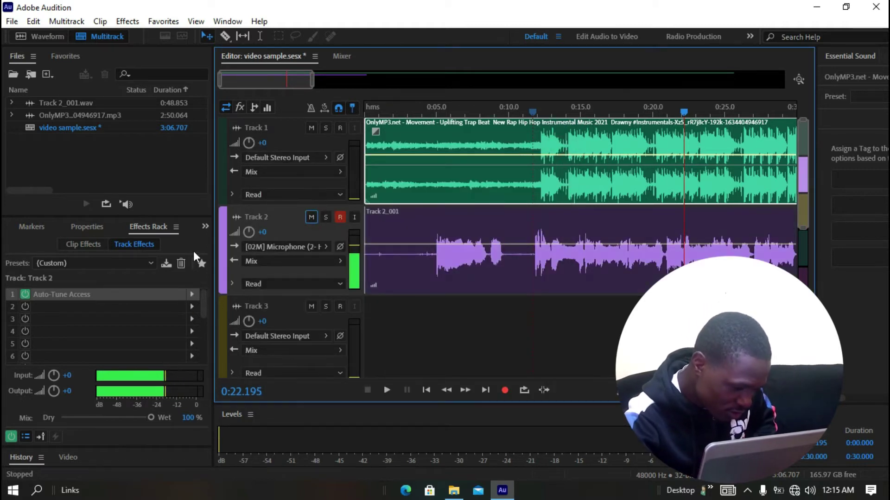
Step: Select the vocal clip on Track 2 and load a fresh Antares Auto-Tune Access VST effect in track effects slot 1
click(452, 244)
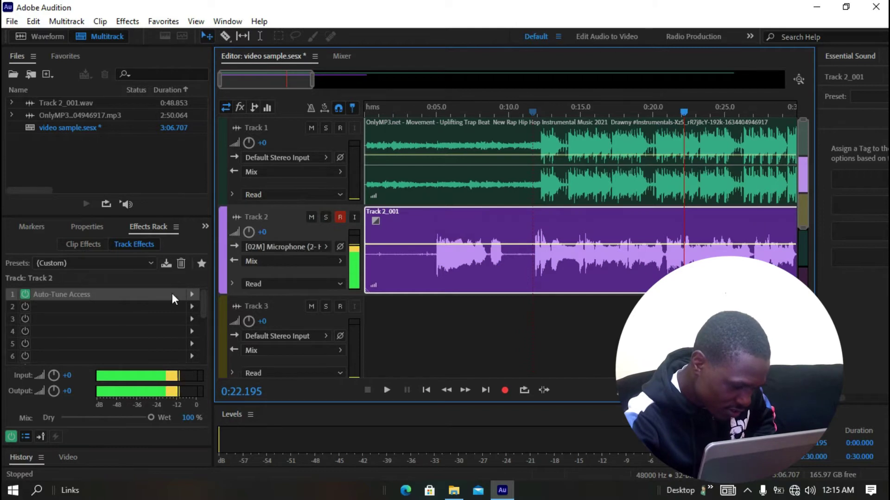
click(373, 164)
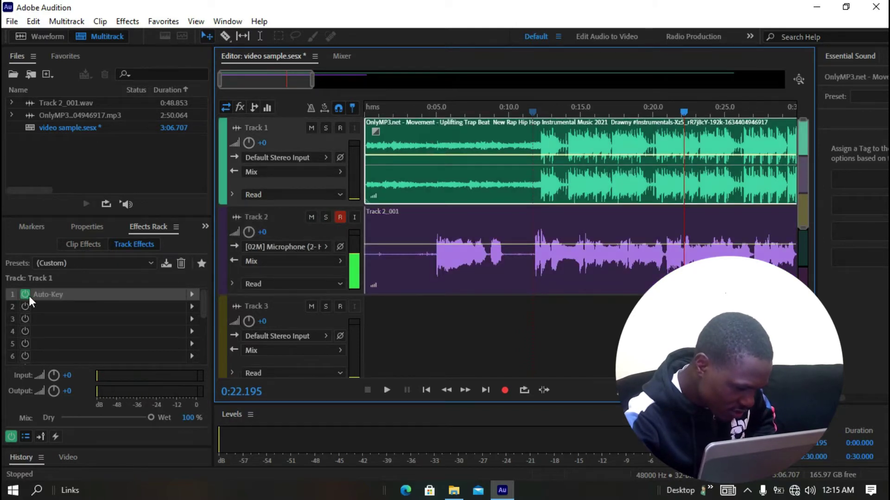
click(335, 264)
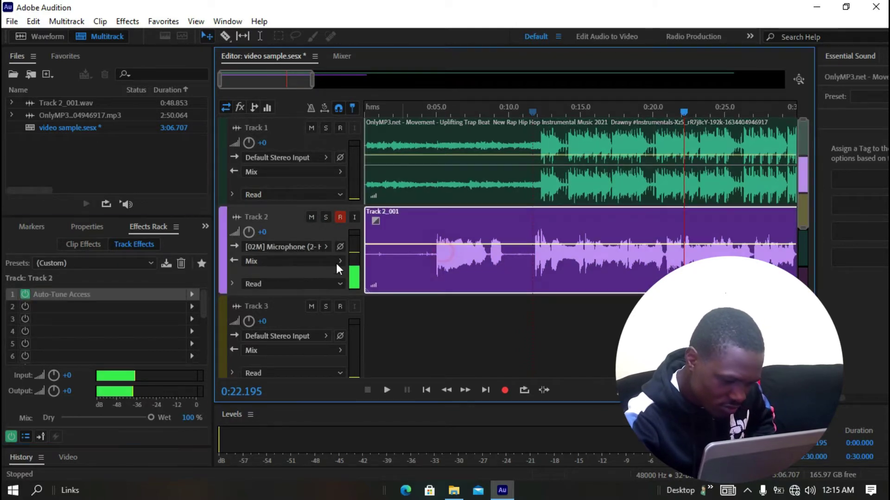
click(191, 294)
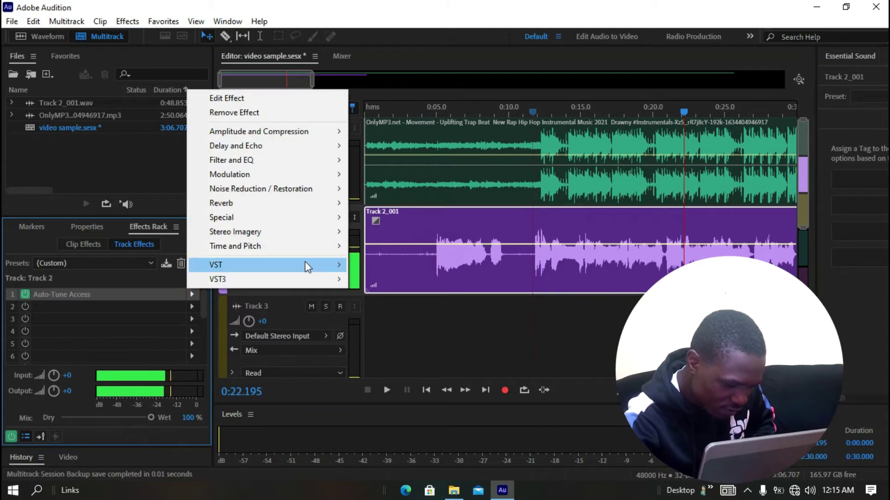
mouse_move(331, 263)
mouse_move(408, 264)
mouse_move(501, 265)
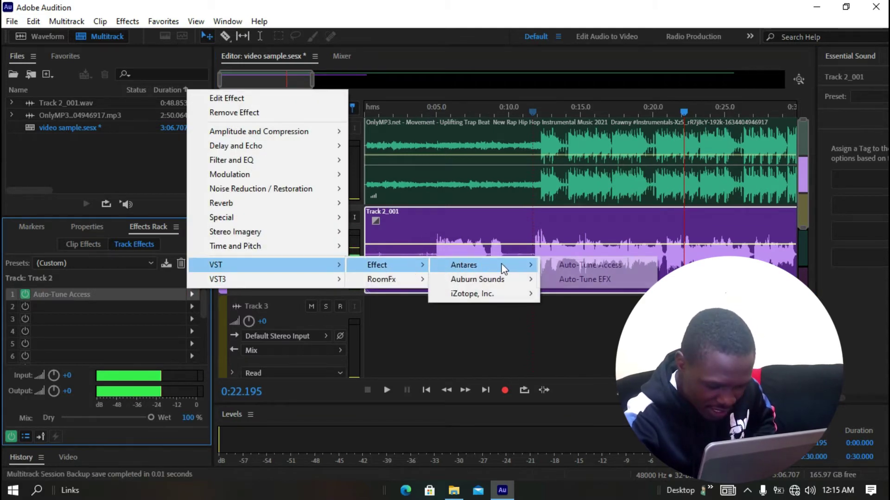
click(561, 266)
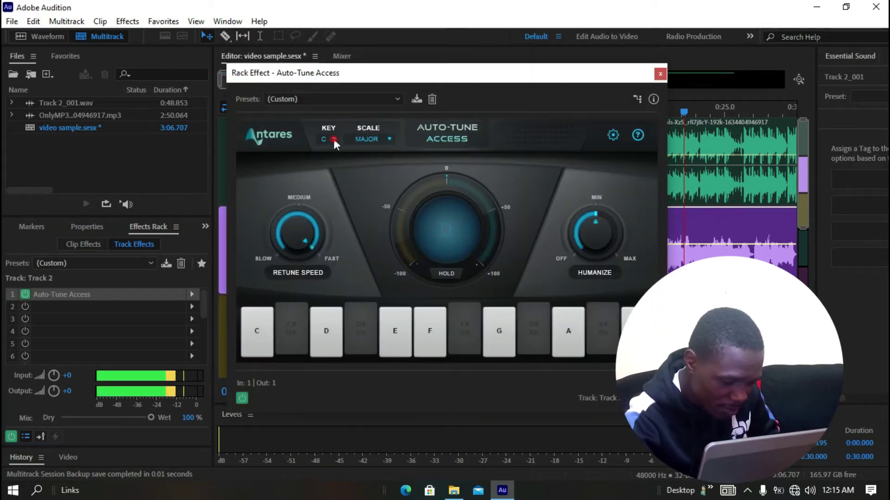
Step: Set Auto-Tune Access to key F# and scale Minor, and close its window
click(333, 140)
click(331, 233)
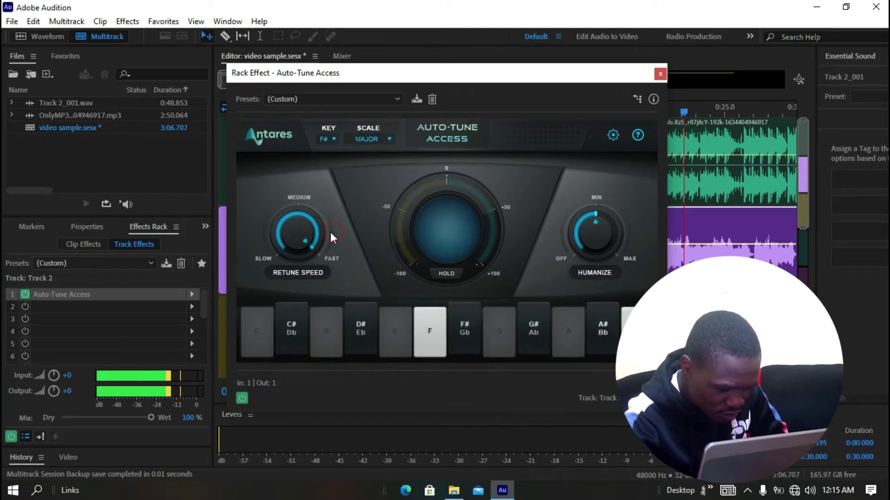
click(389, 139)
click(368, 169)
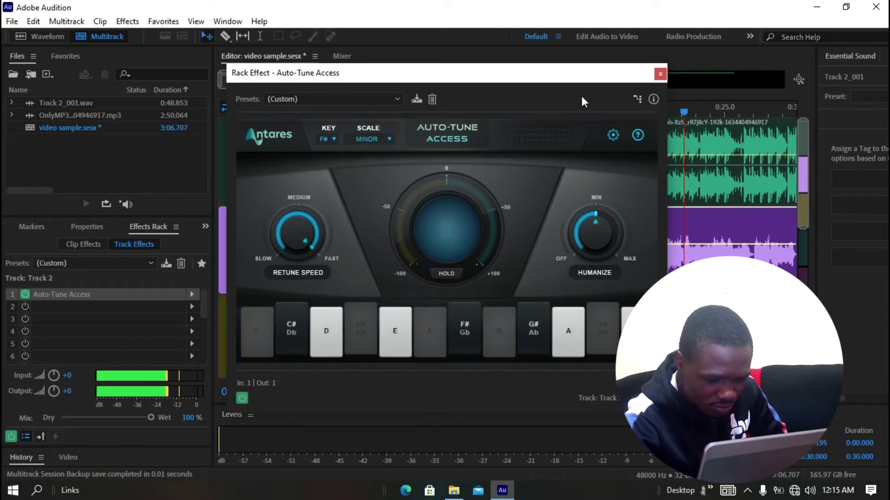
click(657, 75)
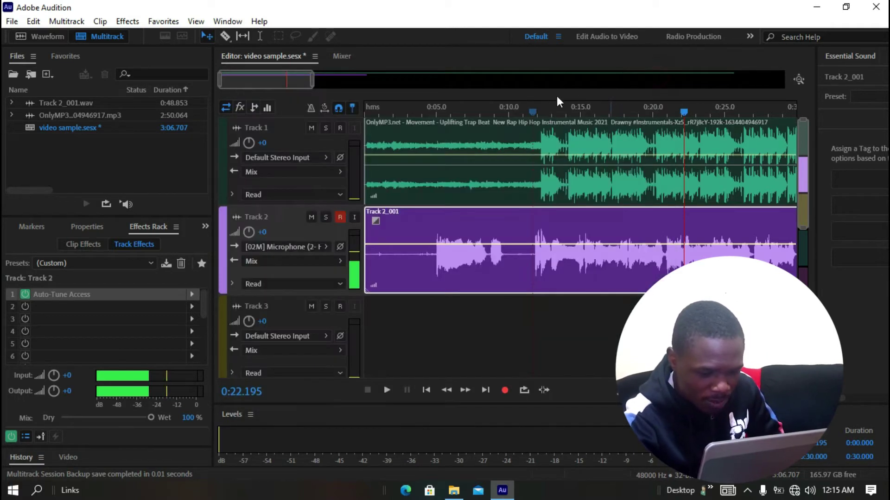
Step: Try to play back the session from about 0:01.6
click(384, 116)
key(space)
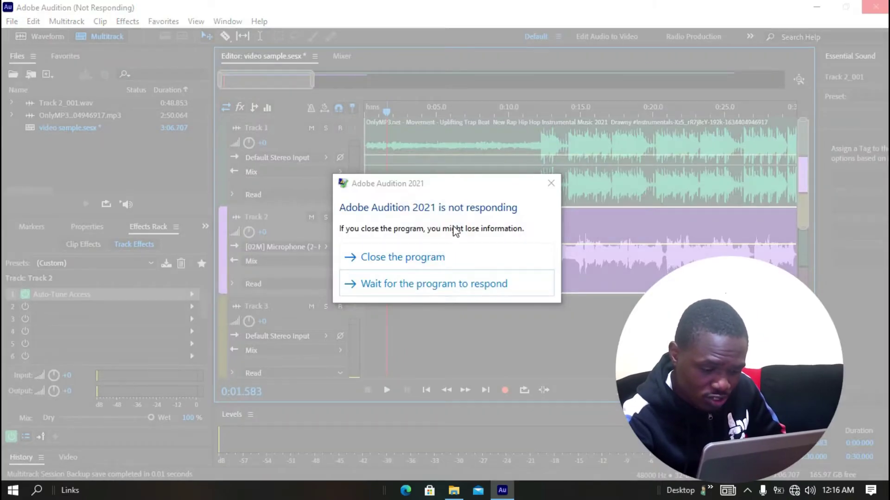
Step: Close the unresponsive program, minimise the Music folder window, and restart Adobe Audition with the recovered session
click(418, 258)
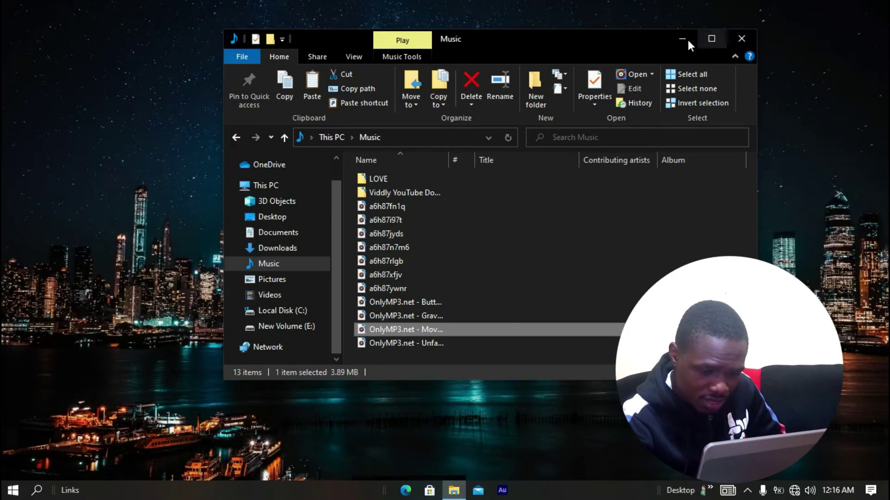
click(684, 38)
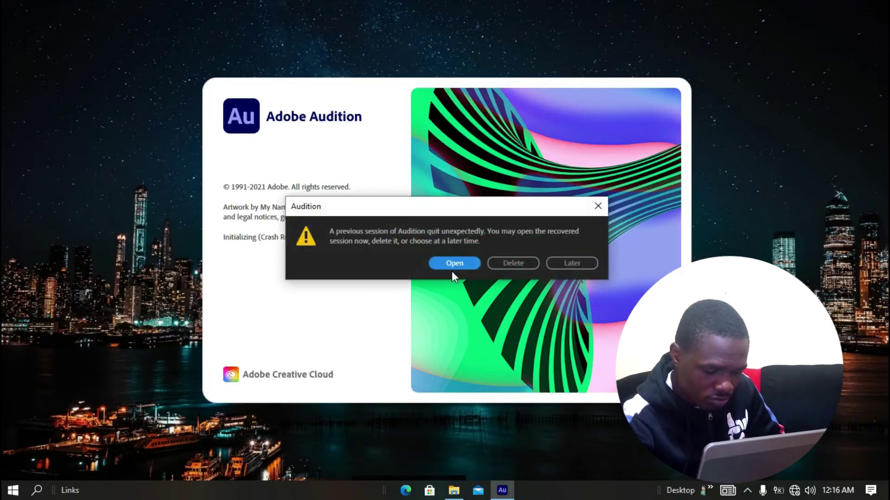
click(451, 264)
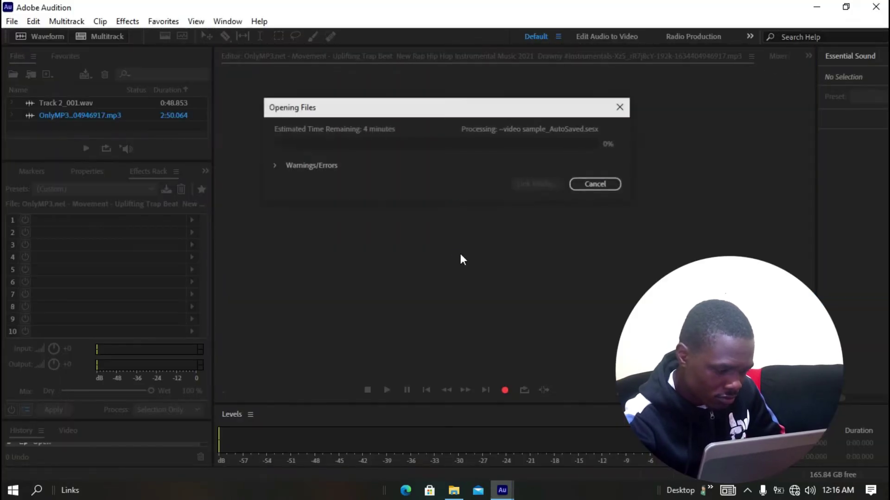
right_click(588, 195)
mouse_move(712, 209)
click(526, 228)
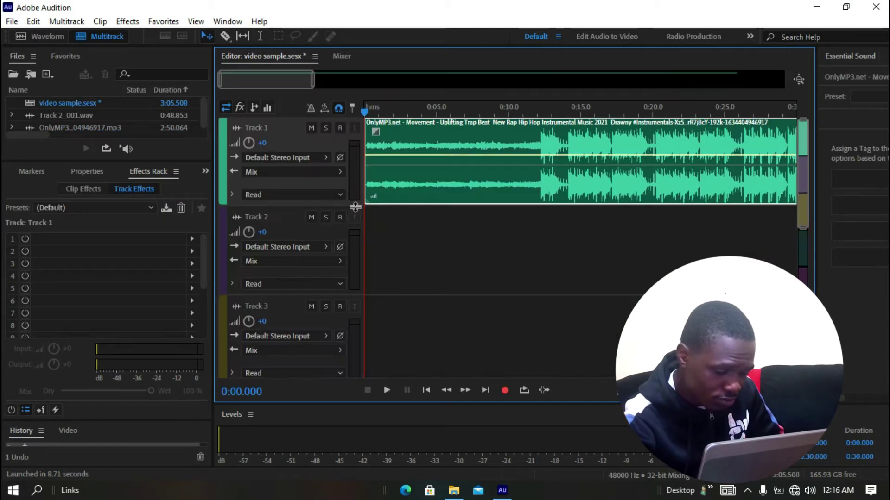
Step: Select the empty Track 2 and load the Antares Auto-Tune Access VST effect in its track effects slot 1
click(423, 257)
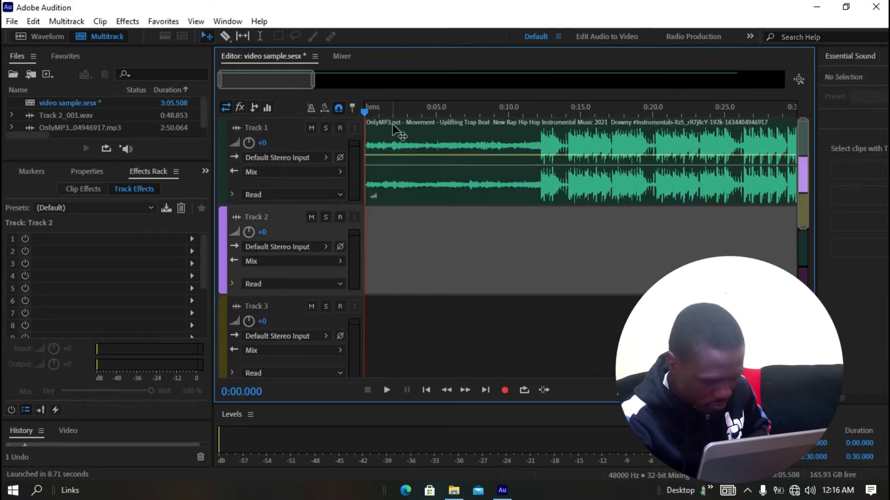
key(space)
key(space)
key(space)
key(space)
click(192, 238)
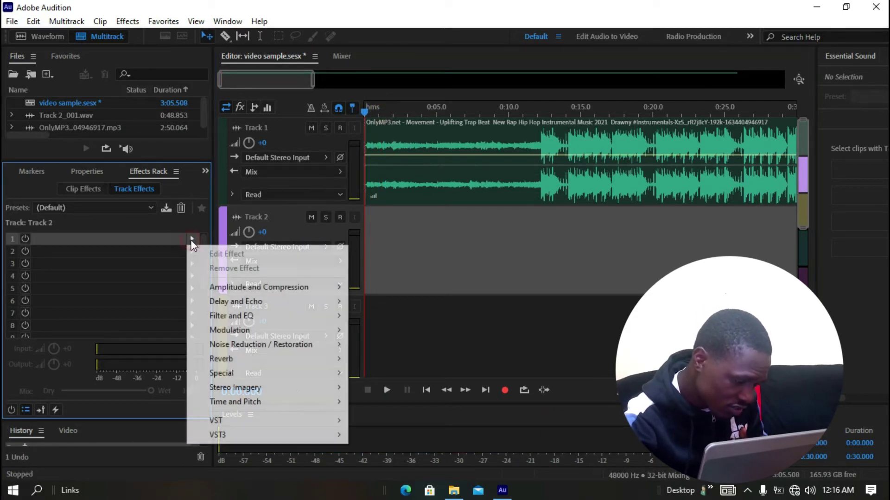
mouse_move(315, 419)
mouse_move(393, 420)
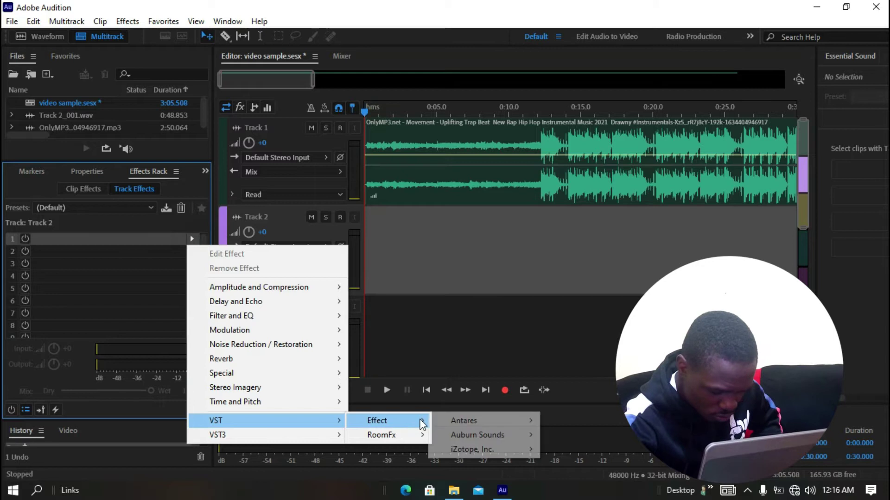
mouse_move(478, 421)
click(585, 421)
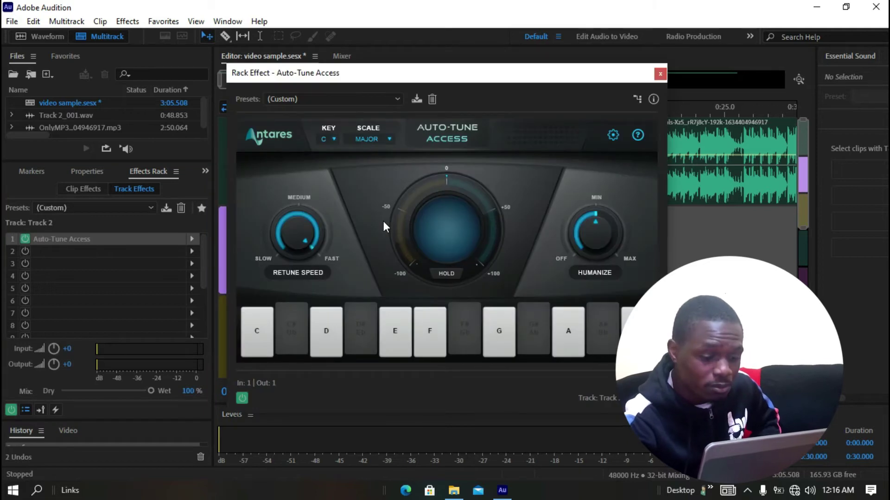
Step: Set Auto-Tune Access on Track 2 to key F# and scale Minor, and close its window
click(331, 141)
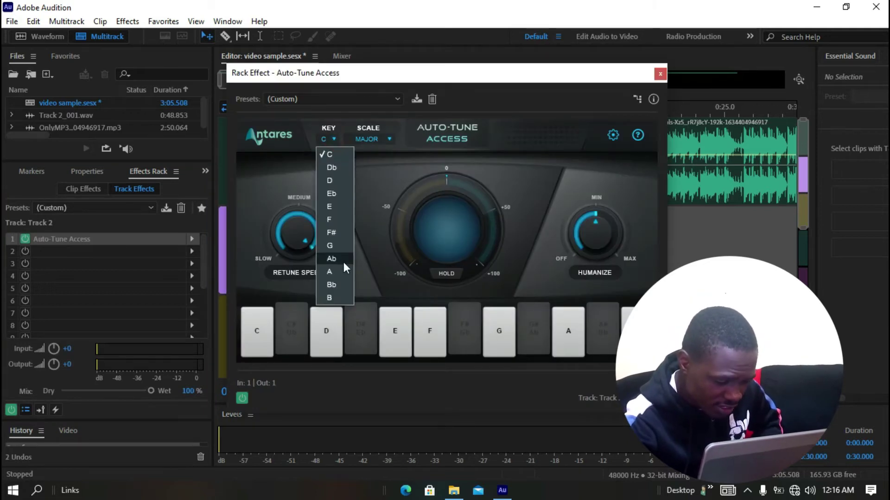
click(337, 232)
click(382, 140)
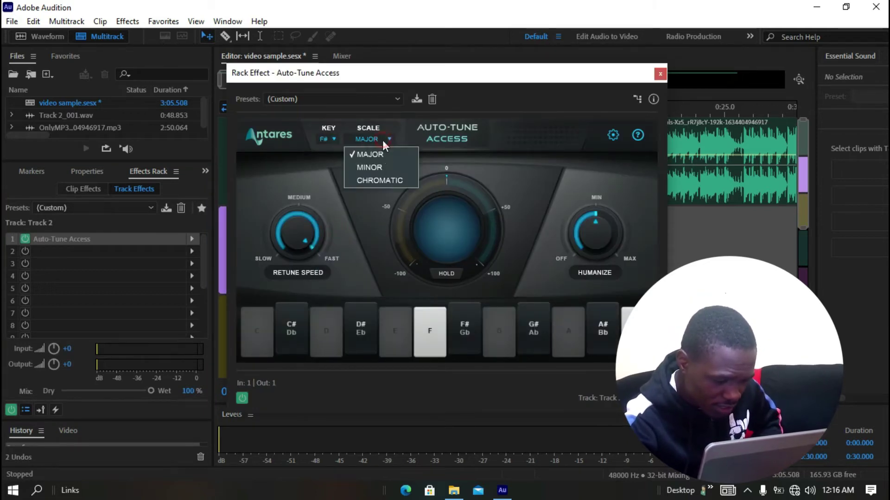
click(379, 165)
click(659, 75)
Step: Set Track 2's input to the [02M] Microphone, arm the track, and record about 37 seconds of vocals from the start
click(324, 248)
mouse_move(408, 269)
click(498, 282)
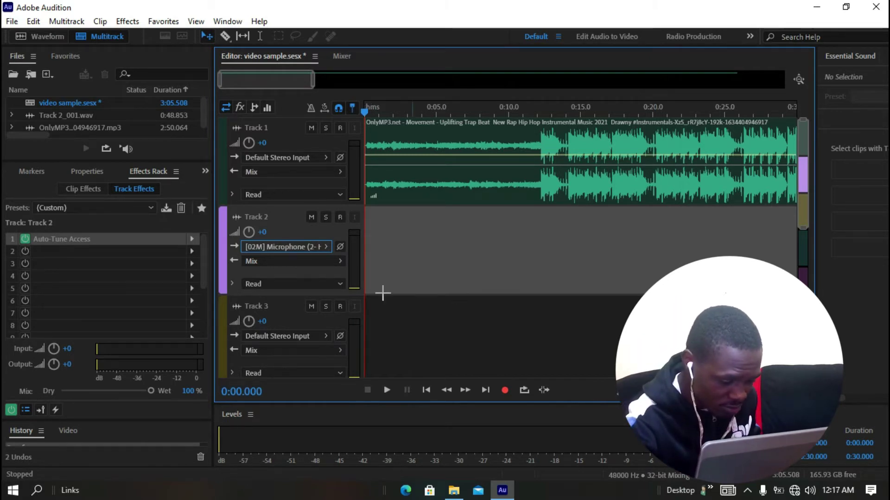
click(340, 217)
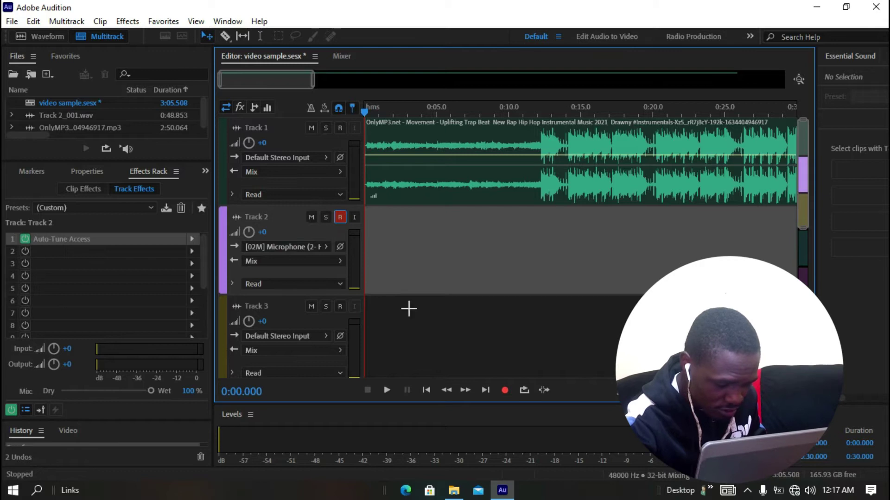
click(505, 390)
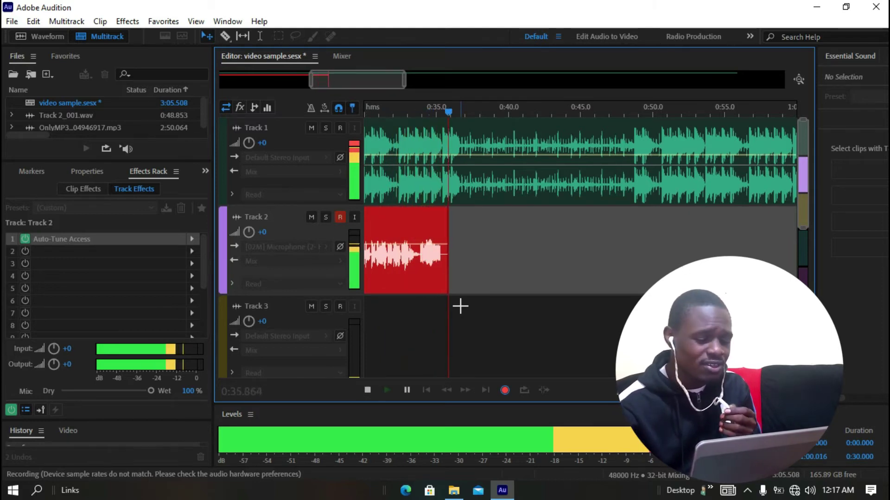
key(space)
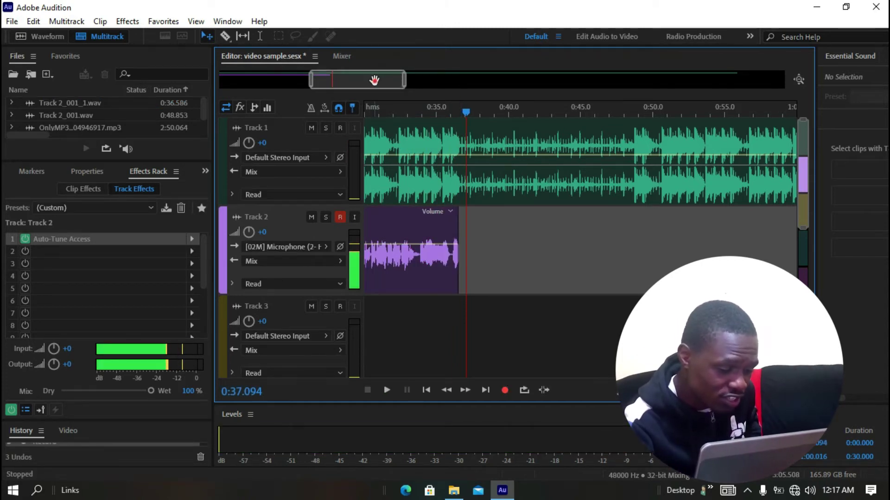
Step: Play back the vocal take with the beat from about 0:00.3, and return the playhead to 0:00.000
drag(374, 80, 231, 94)
click(368, 120)
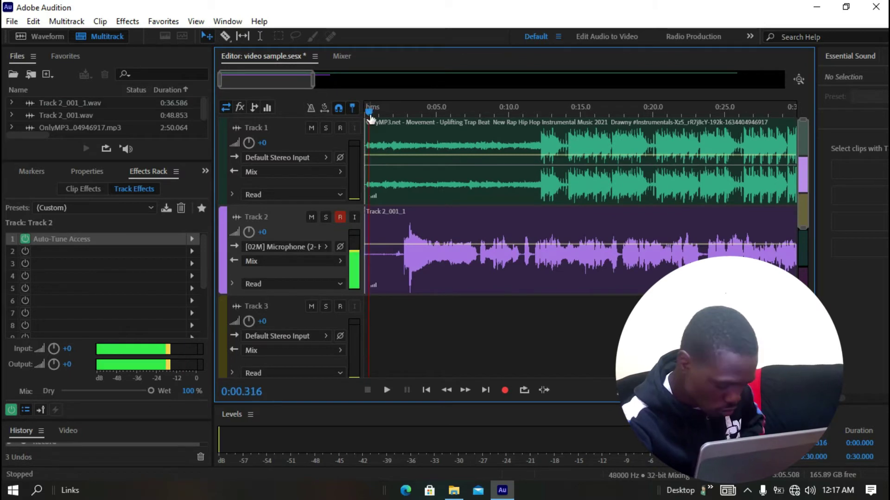
key(space)
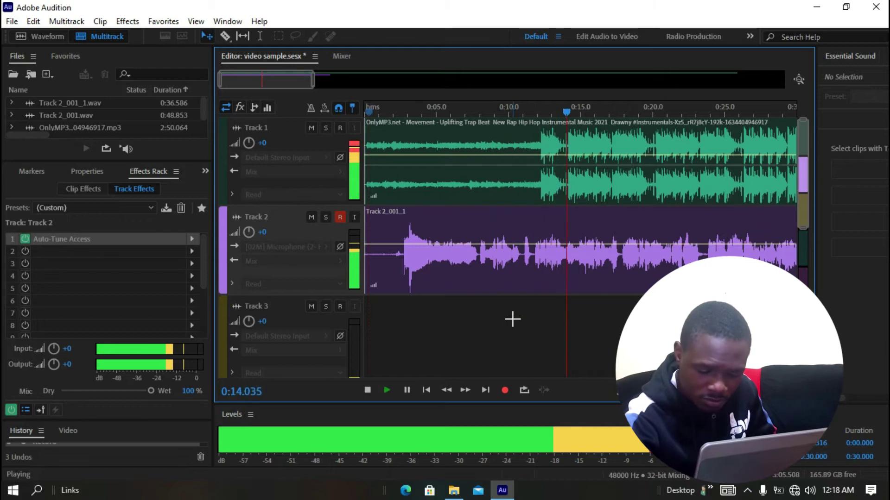
click(809, 490)
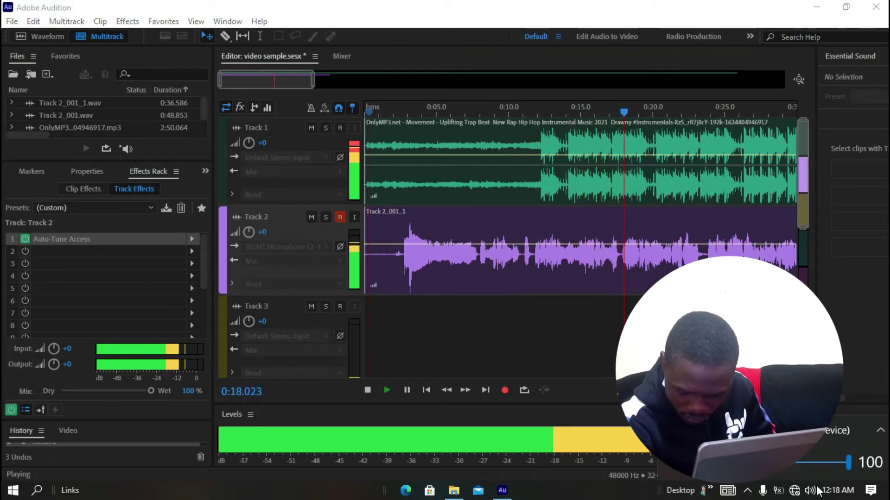
click(809, 490)
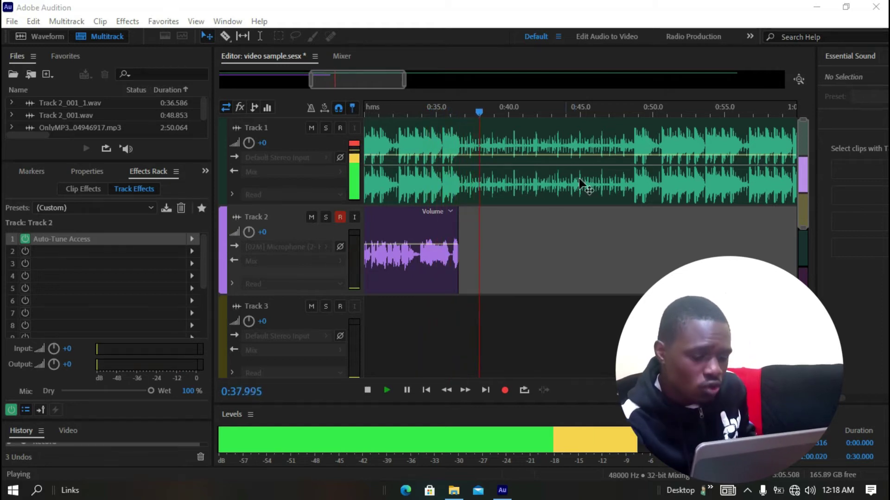
click(505, 115)
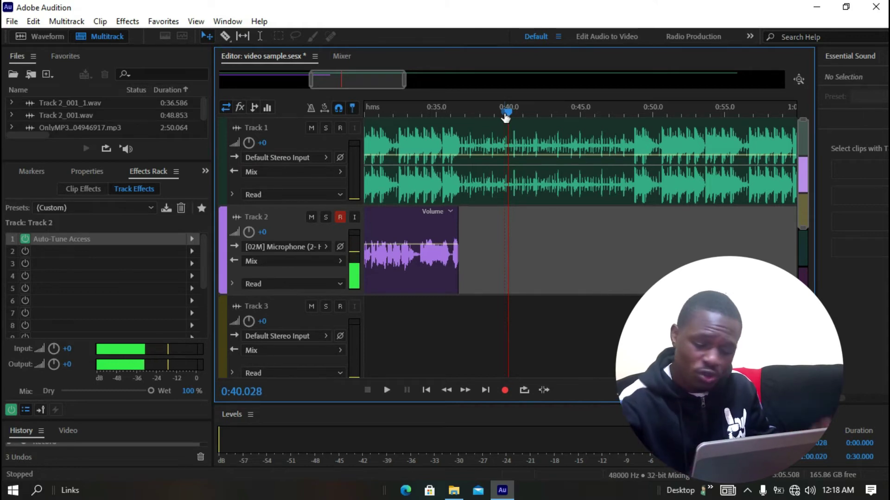
drag(326, 78, 235, 77)
click(373, 111)
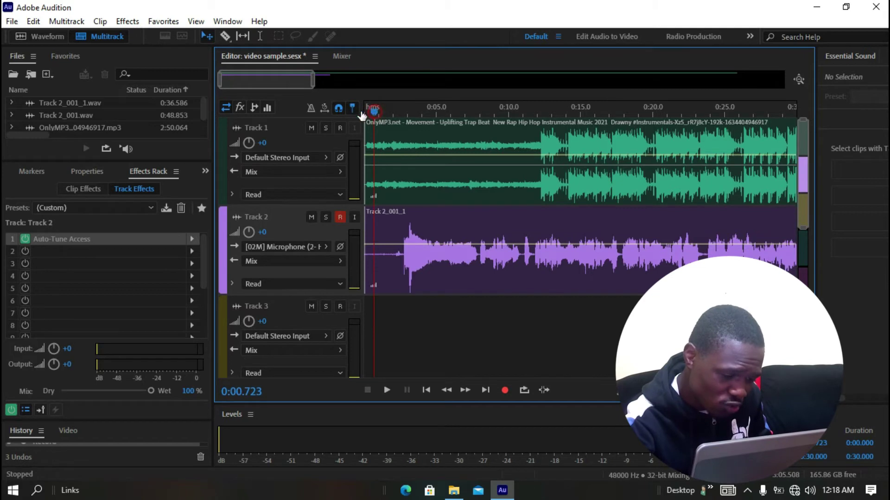
click(362, 115)
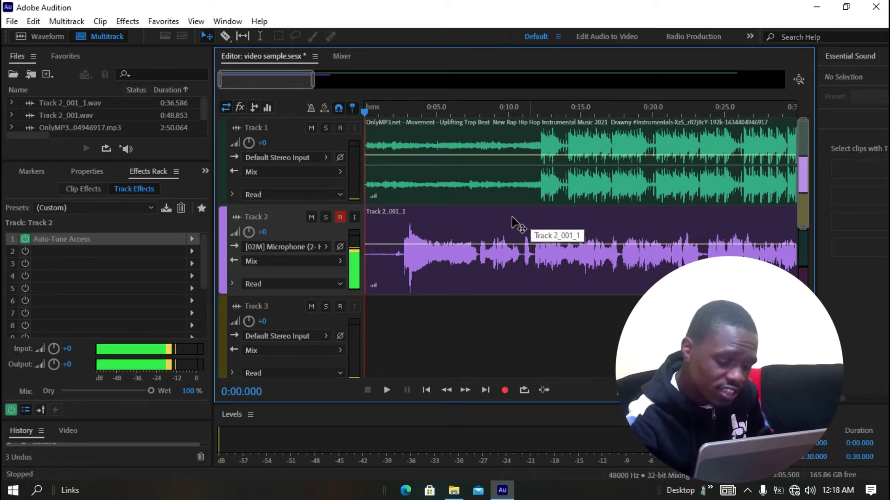
Step: Add another audio track to the multitrack session below the existing six tracks
scroll(423, 294, down, 5)
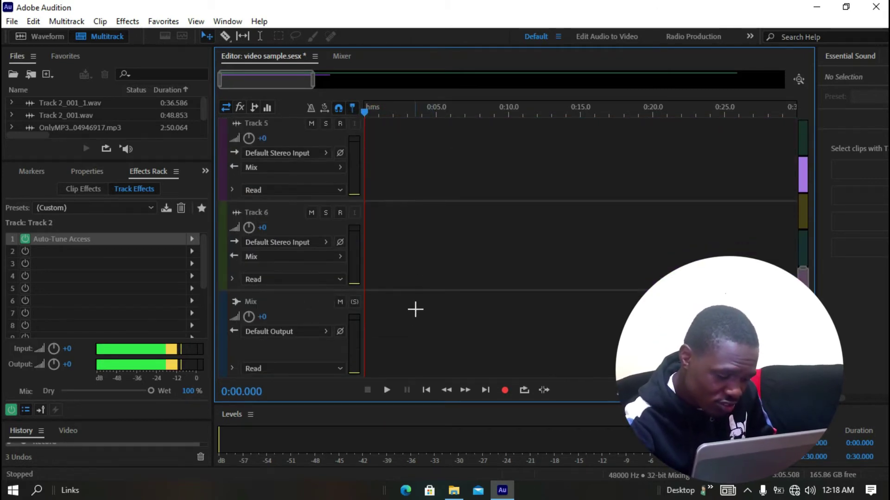
scroll(417, 318, up, 5)
scroll(437, 301, down, 5)
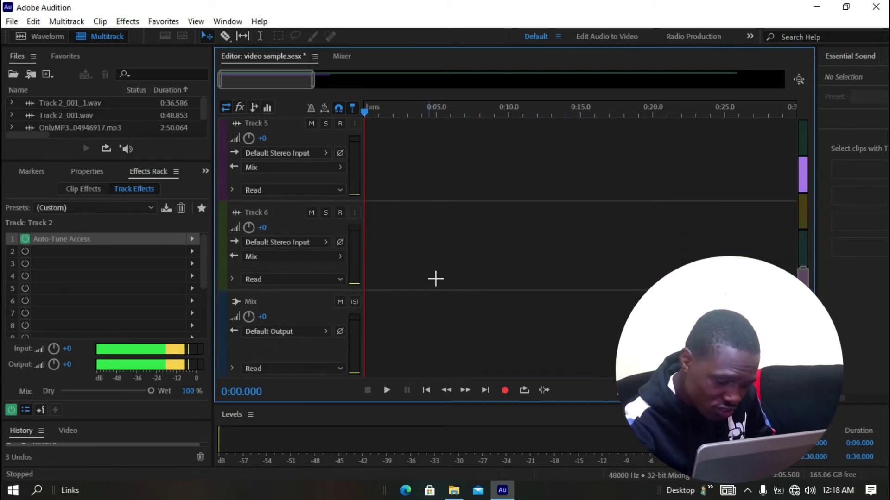
right_click(409, 314)
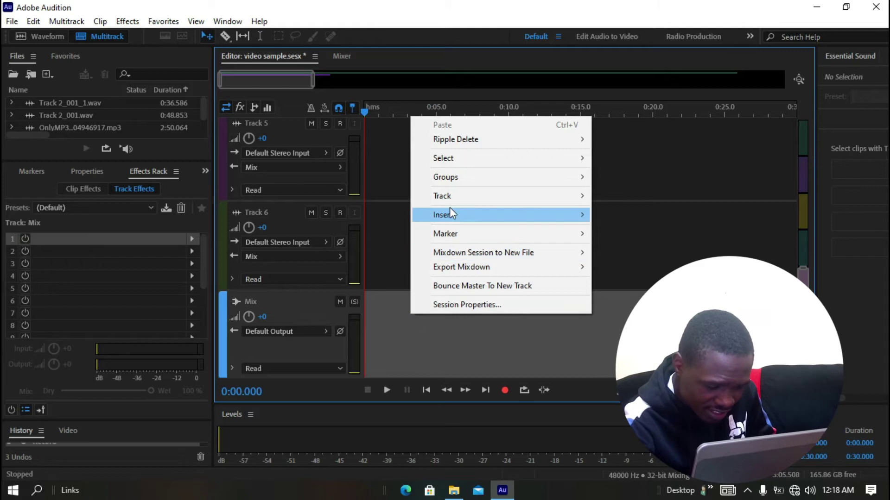
mouse_move(558, 196)
click(630, 194)
scroll(377, 302, down, 2)
scroll(377, 302, up, 10)
scroll(482, 319, down, 6)
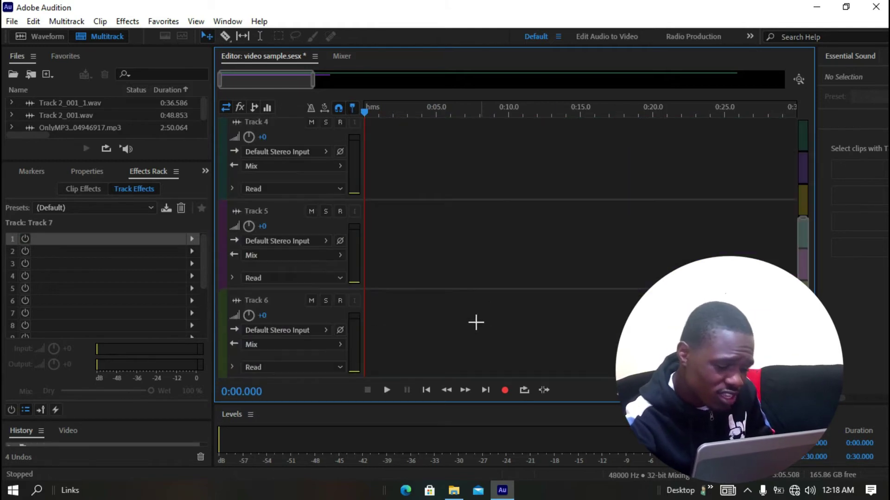
scroll(453, 324, up, 4)
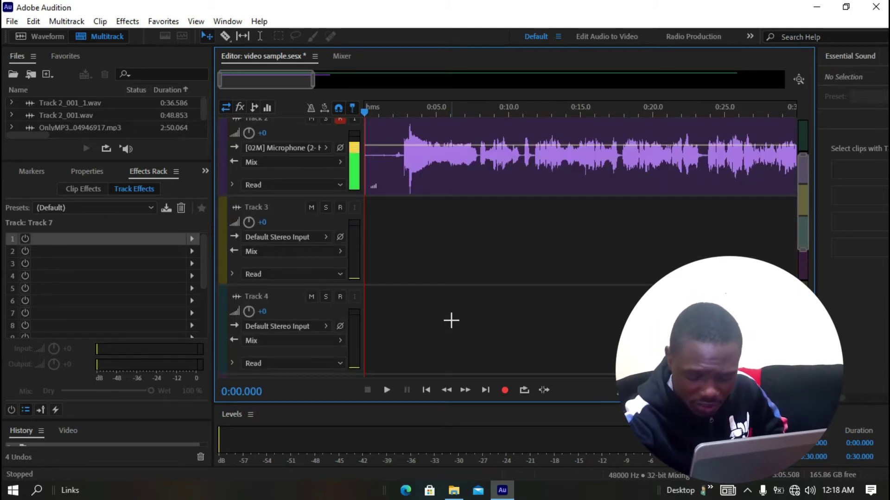
scroll(450, 320, up, 3)
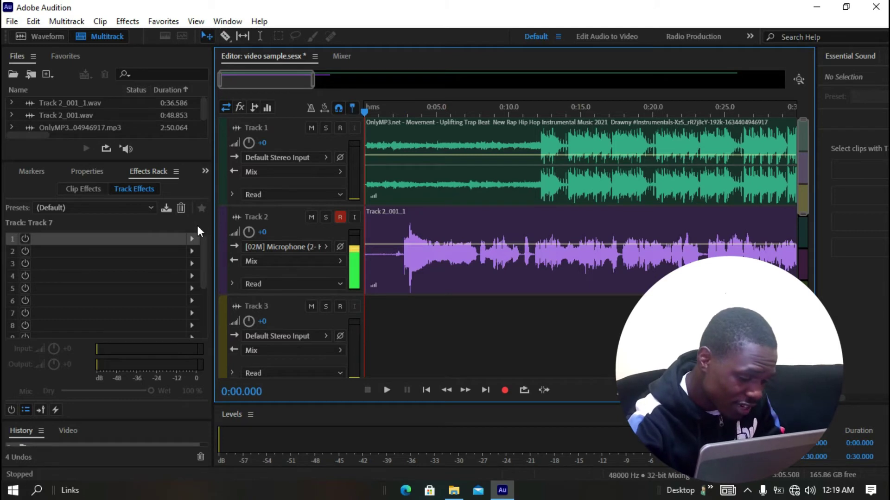
Step: Add the VST3 pitch-shift effect Antares Auto-Tune Pro to Track 2's second track effect slot, after Auto-Tune Access
click(190, 253)
click(280, 229)
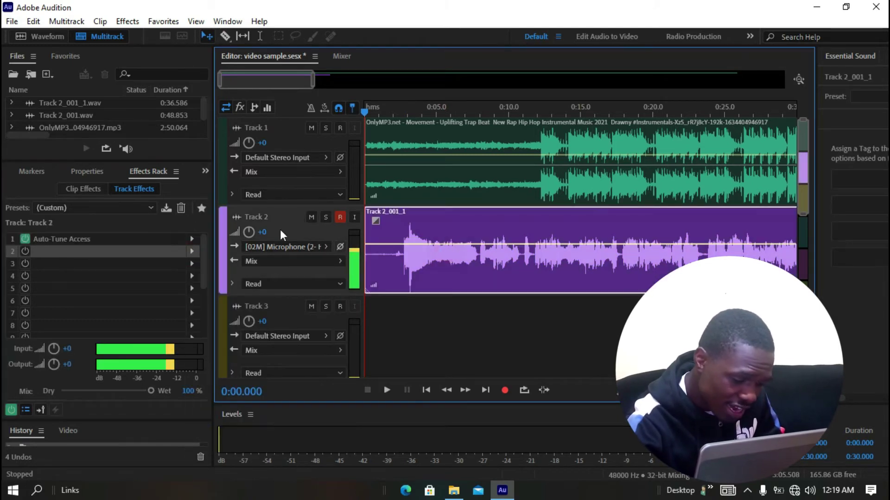
click(192, 254)
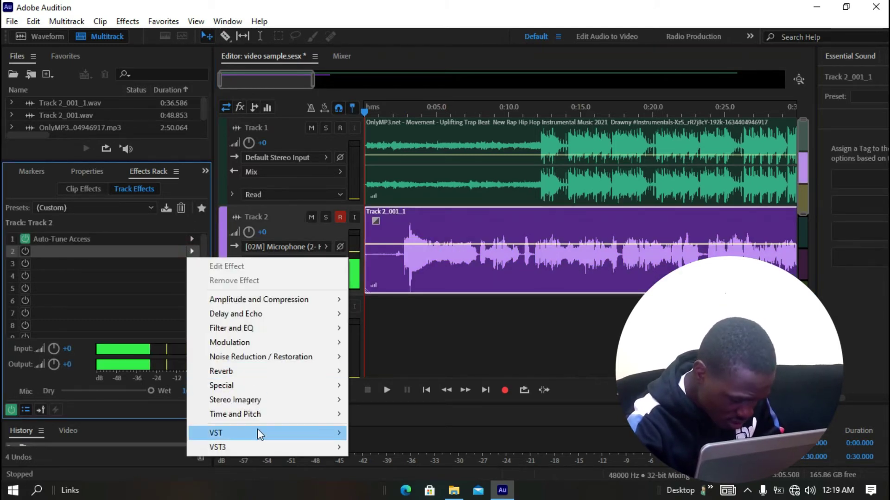
mouse_move(328, 435)
mouse_move(421, 433)
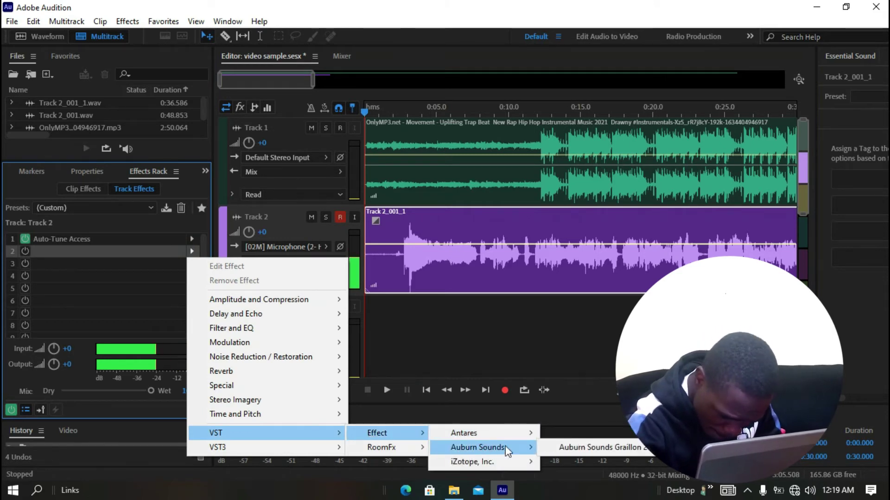
mouse_move(474, 462)
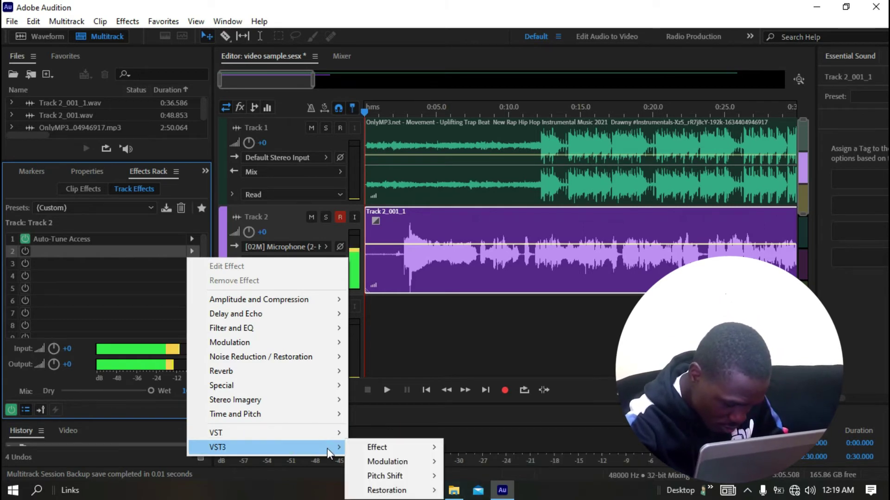
mouse_move(430, 449)
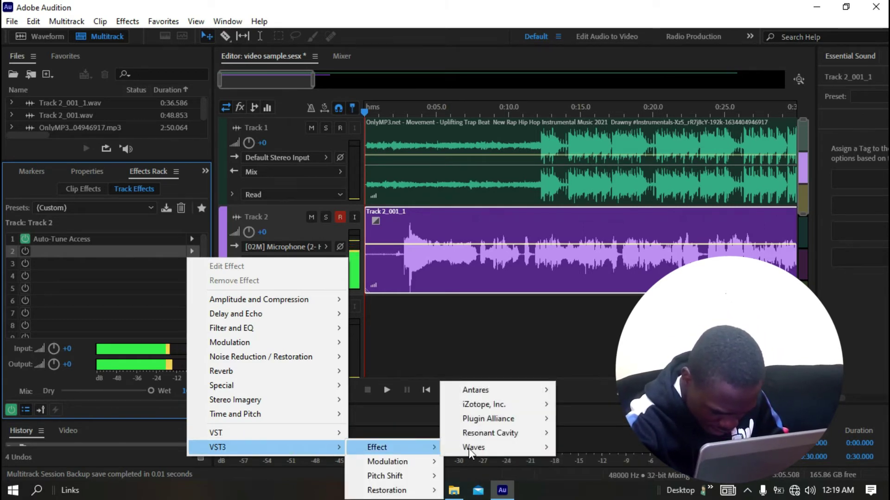
mouse_move(515, 445)
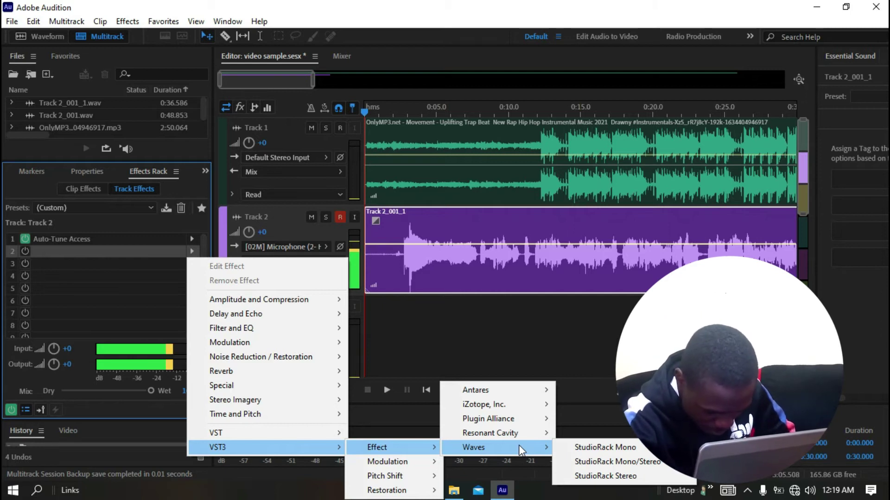
mouse_move(527, 389)
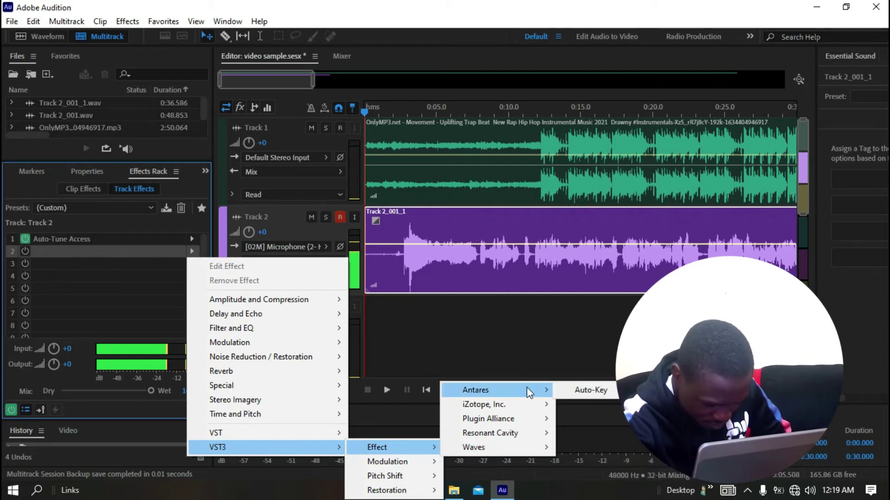
mouse_move(431, 480)
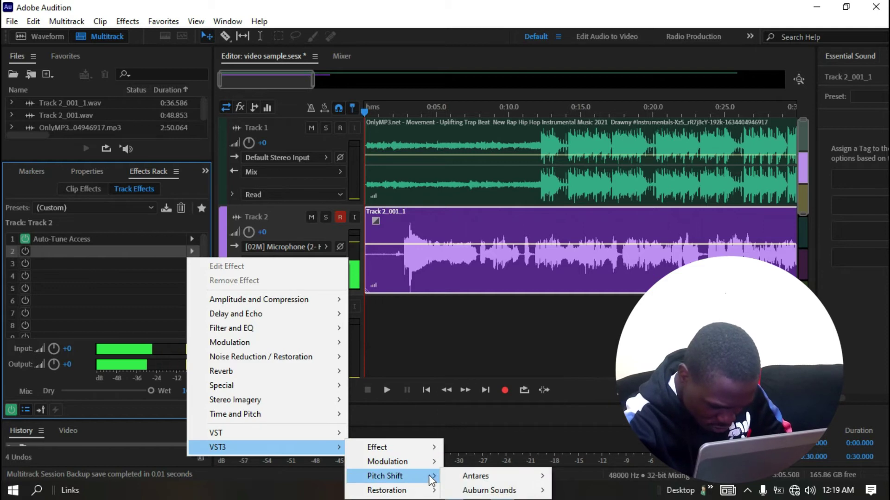
mouse_move(535, 478)
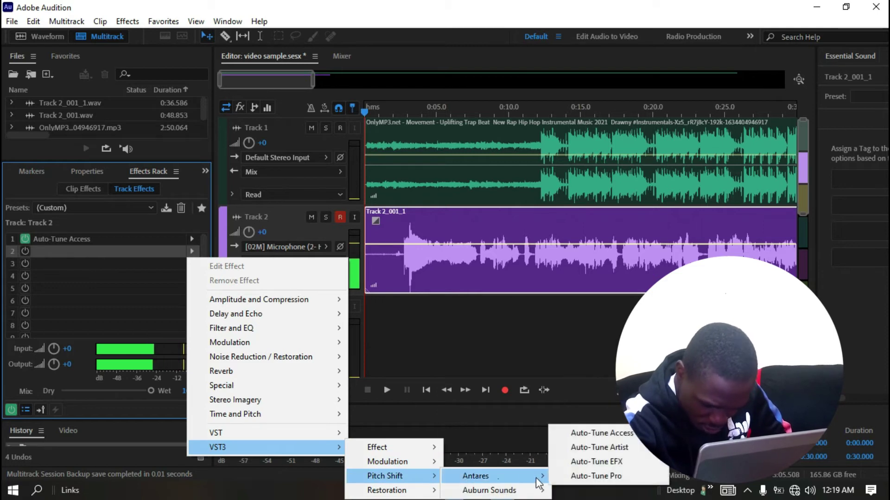
click(589, 476)
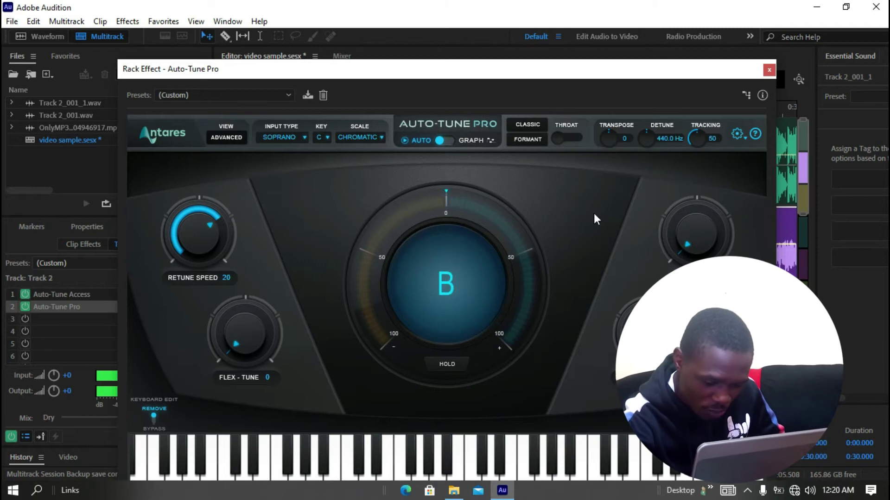
Step: Switch Auto-Tune Pro to its Advanced view, move its window higher to show the keyboard, and close the window
click(232, 138)
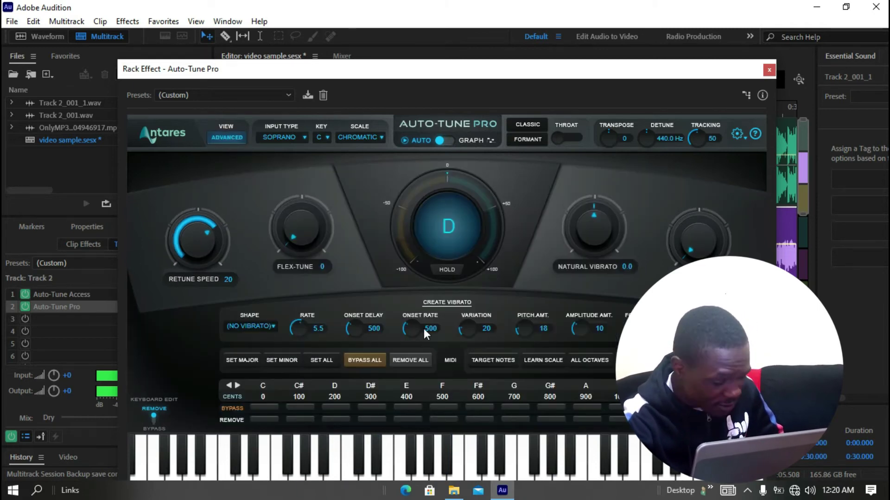
drag(406, 76, 421, 37)
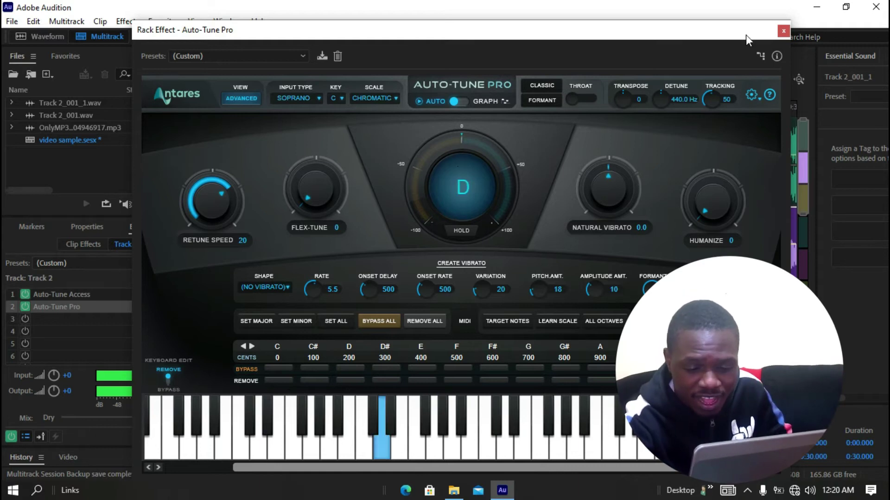
click(783, 31)
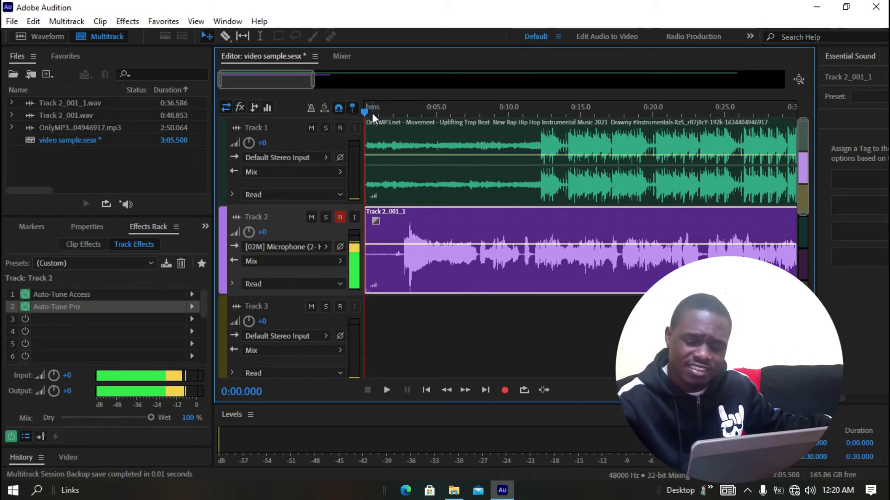
Step: Disarm Track 2 for recording and look over the empty tracks below it
click(341, 217)
scroll(533, 300, down, 3)
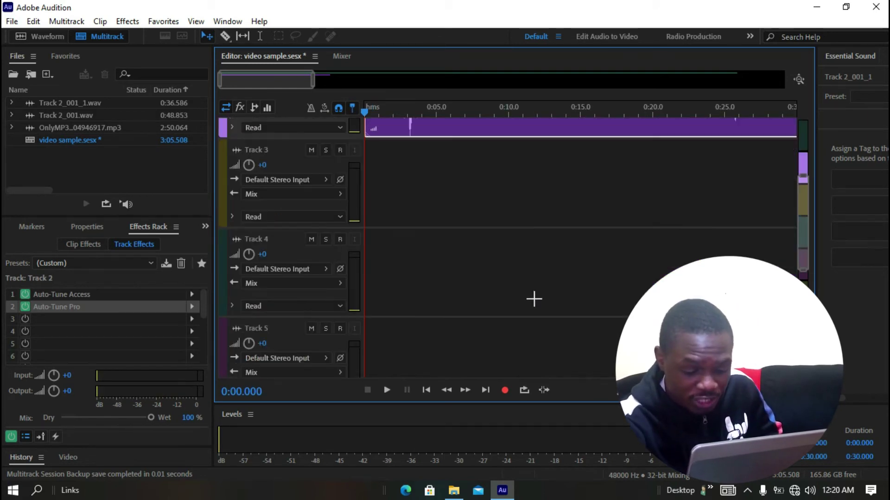
scroll(534, 299, up, 3)
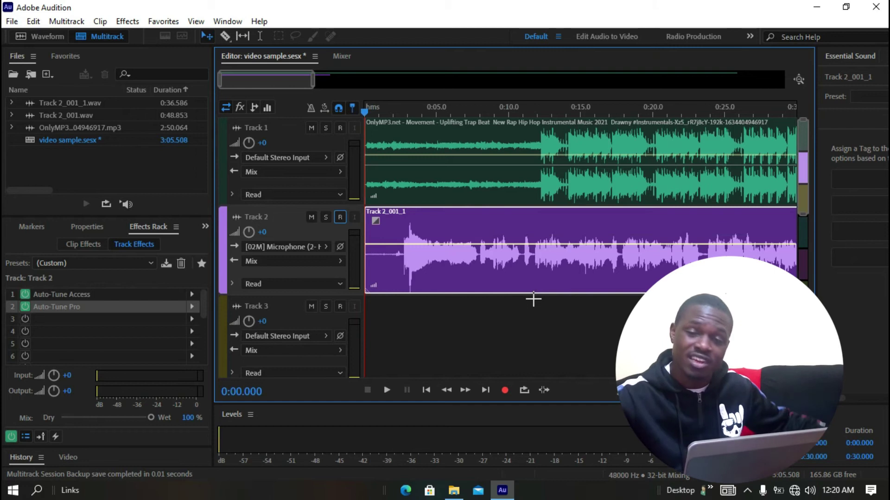